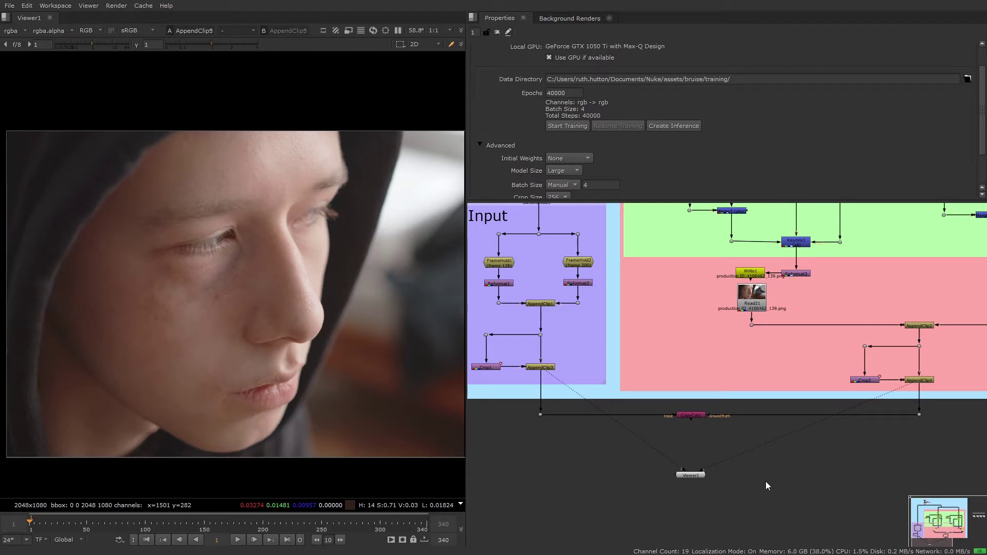
Step: Add an Inference [AIR] node through the node search by typing 'inferen'
key(Tab)
text(inferen)
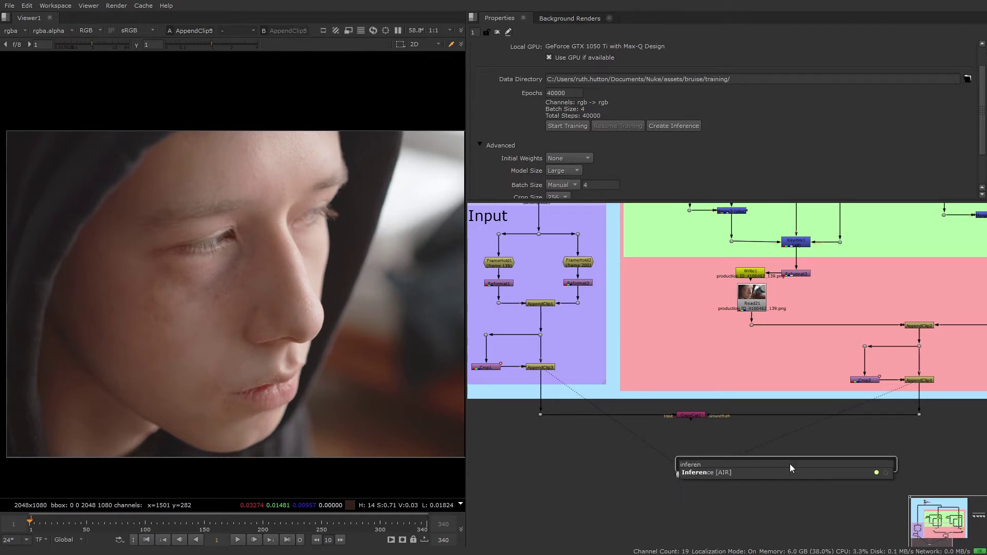
key(Down)
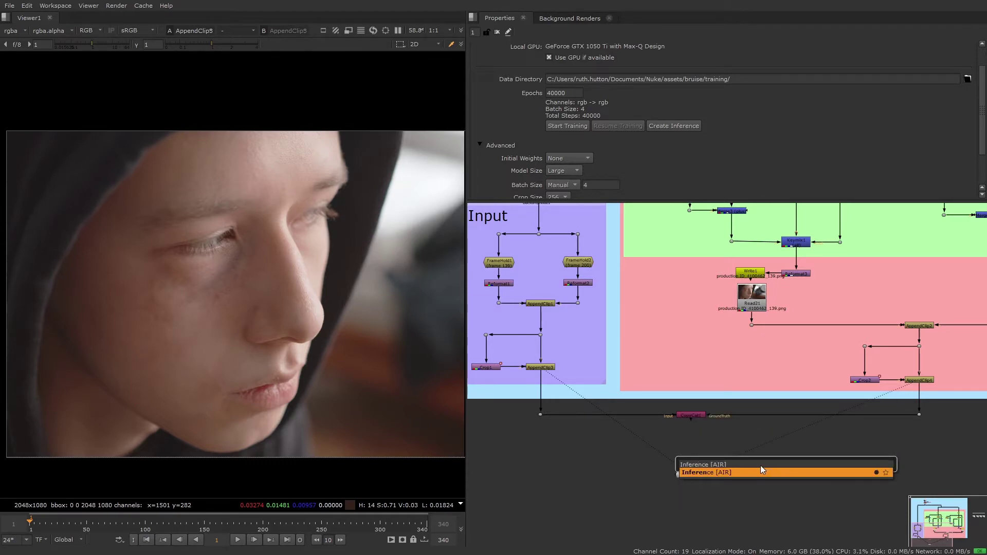
key(Return)
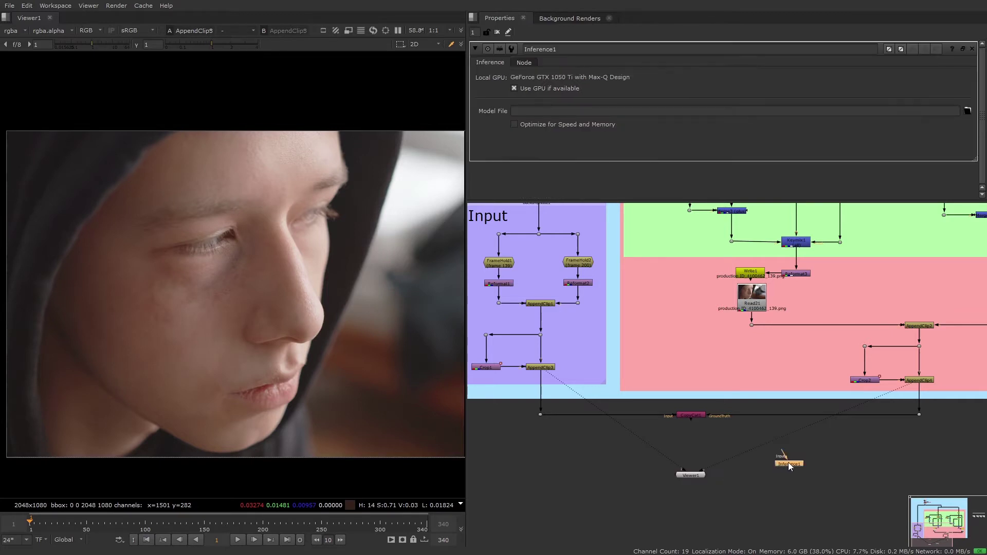
Step: Review CopyCat1's settings, then reselect the new Inference1 node
scroll(787, 462, up, 2)
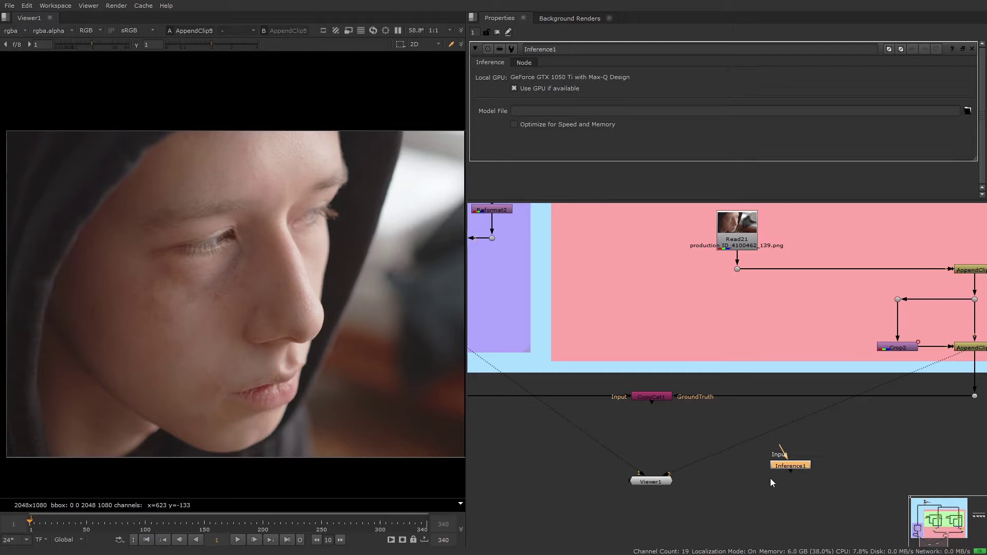
click(649, 397)
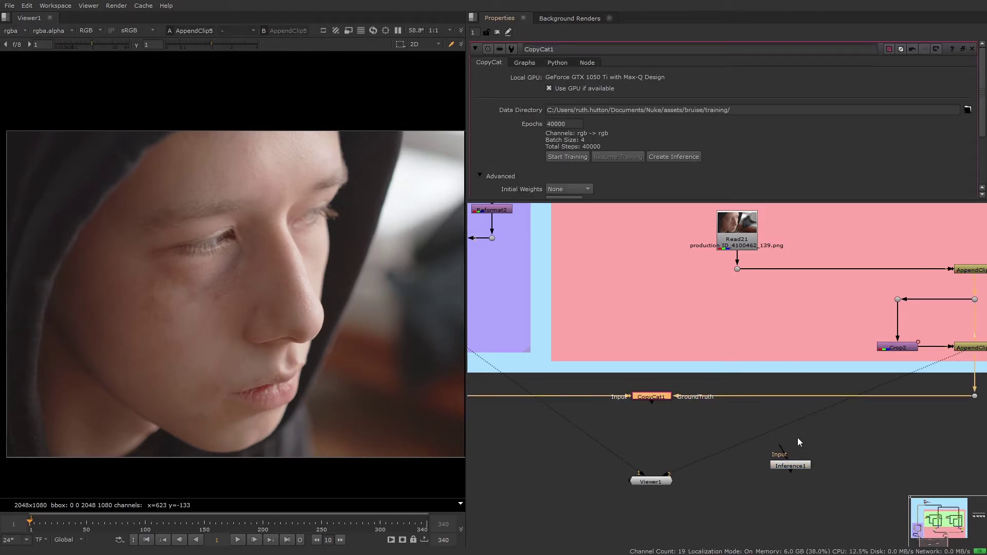
click(800, 466)
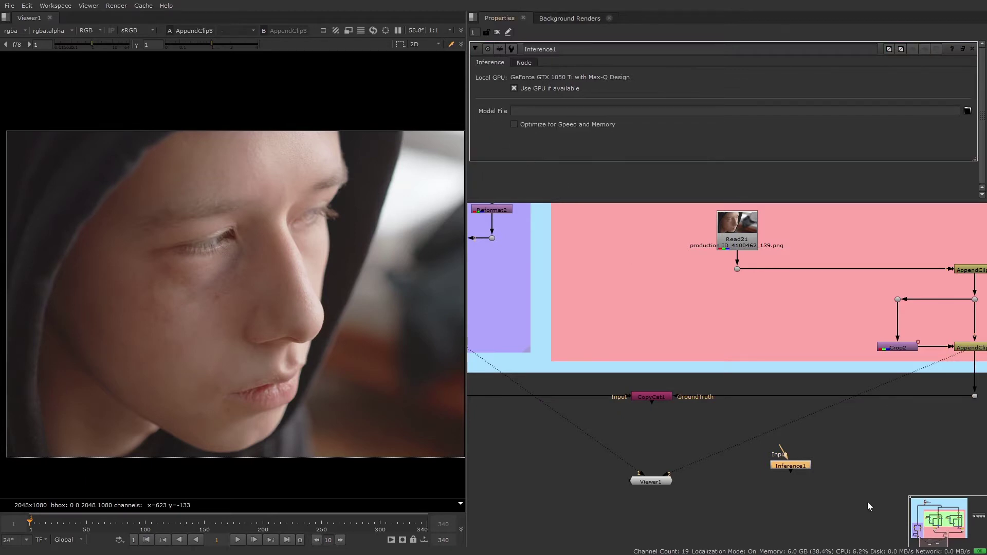
Step: Move Inference1 up into the blue area beside Read1
scroll(841, 453, down, 5)
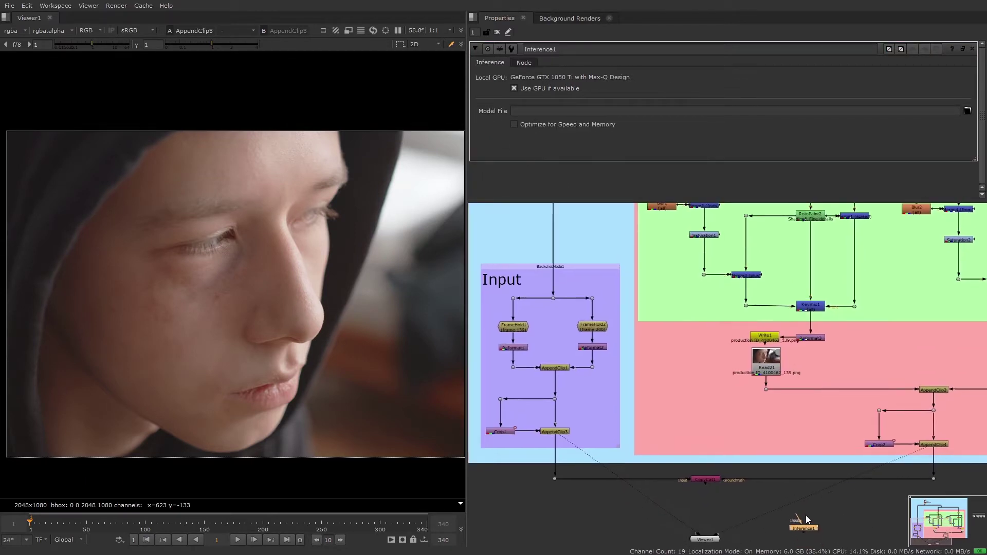
drag(807, 519, 655, 254)
middle_drag(656, 254, 645, 461)
drag(666, 460, 754, 253)
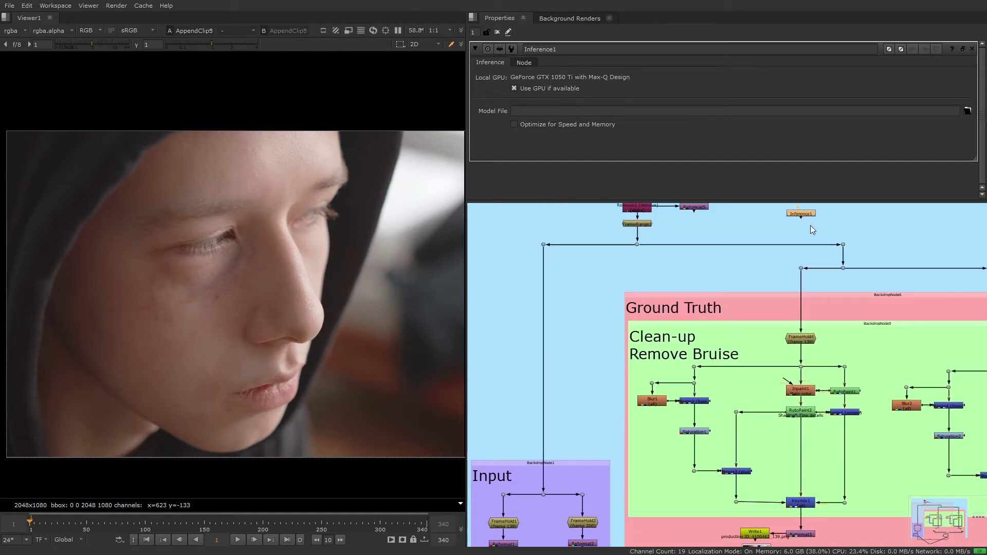
middle_drag(810, 226, 636, 323)
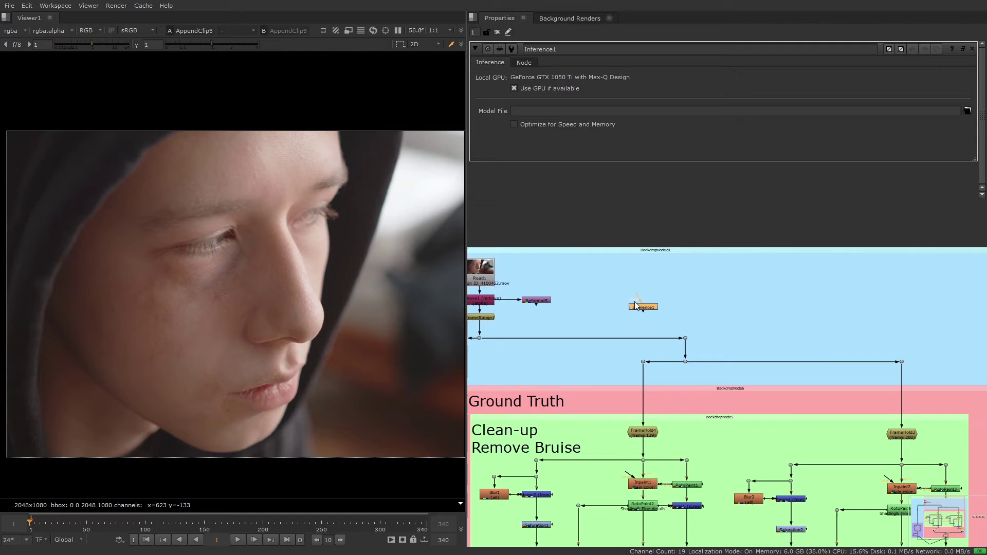
drag(635, 305, 626, 300)
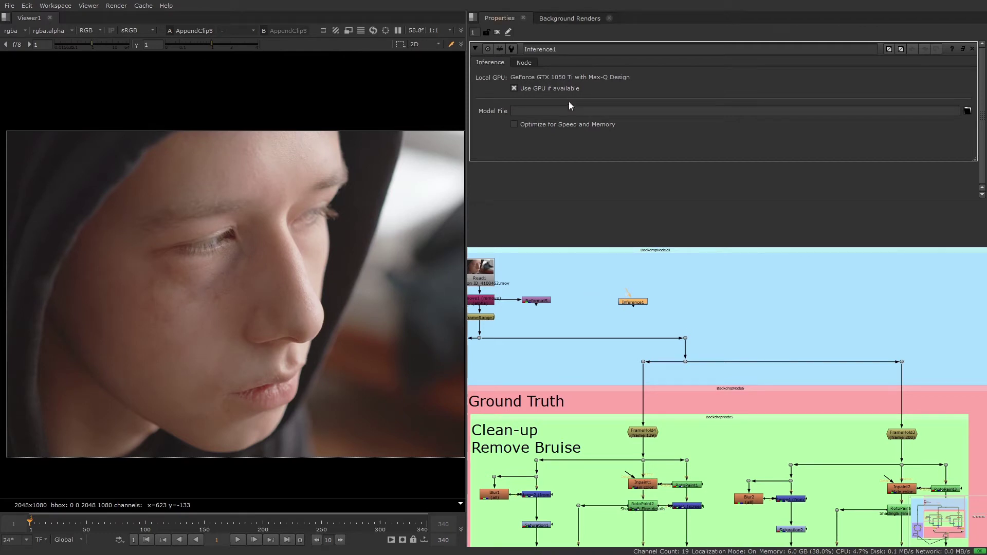
Step: Load Training_210426_132703.10000.cat as Inference1's Model File
click(967, 110)
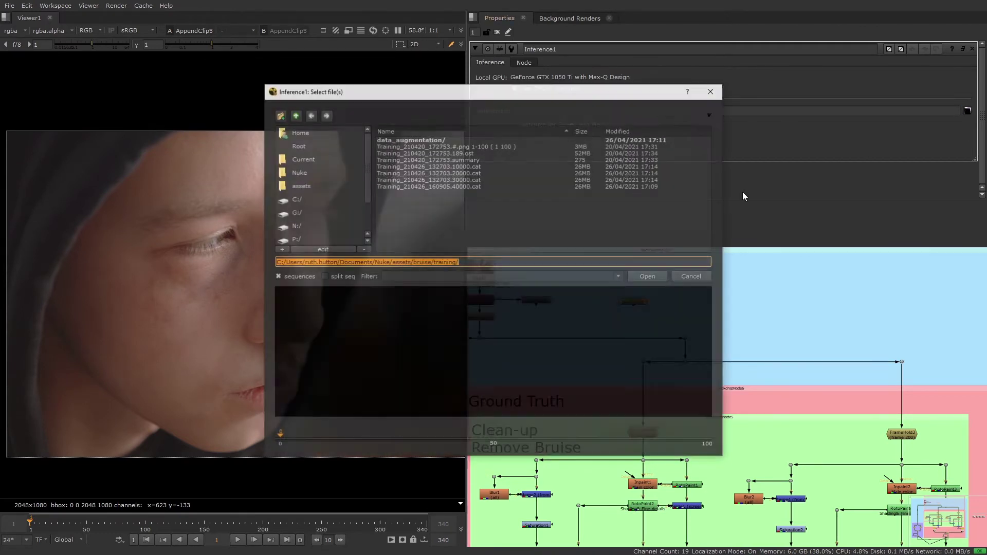
click(642, 166)
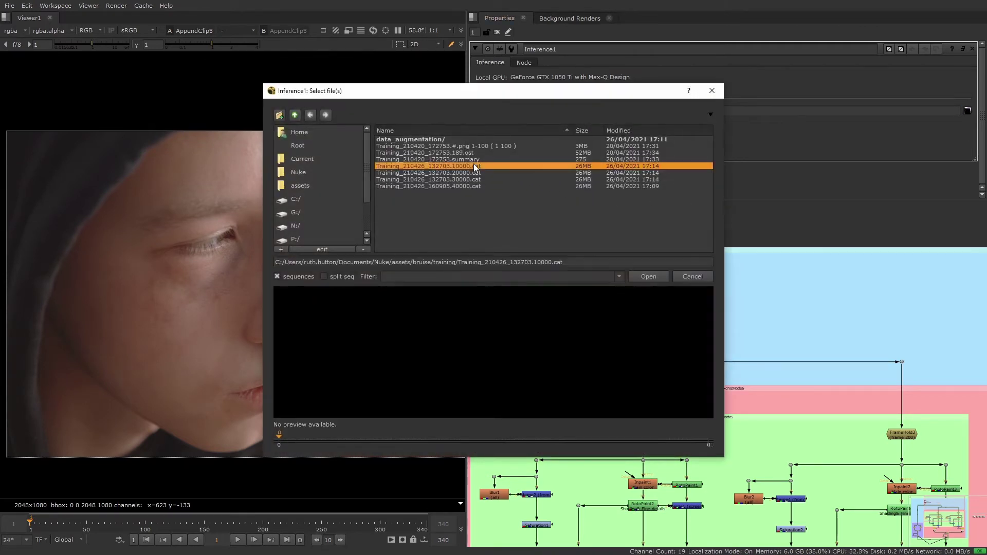
click(645, 276)
Step: Connect Reformat5 into Inference1 and show Inference1's output in the viewer
scroll(575, 307, up, 3)
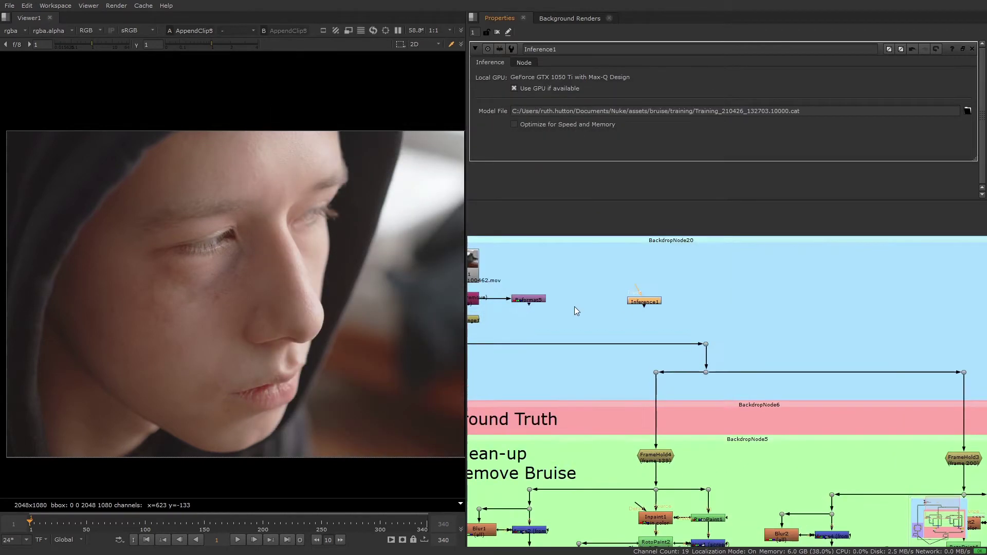
middle_drag(662, 307, 732, 313)
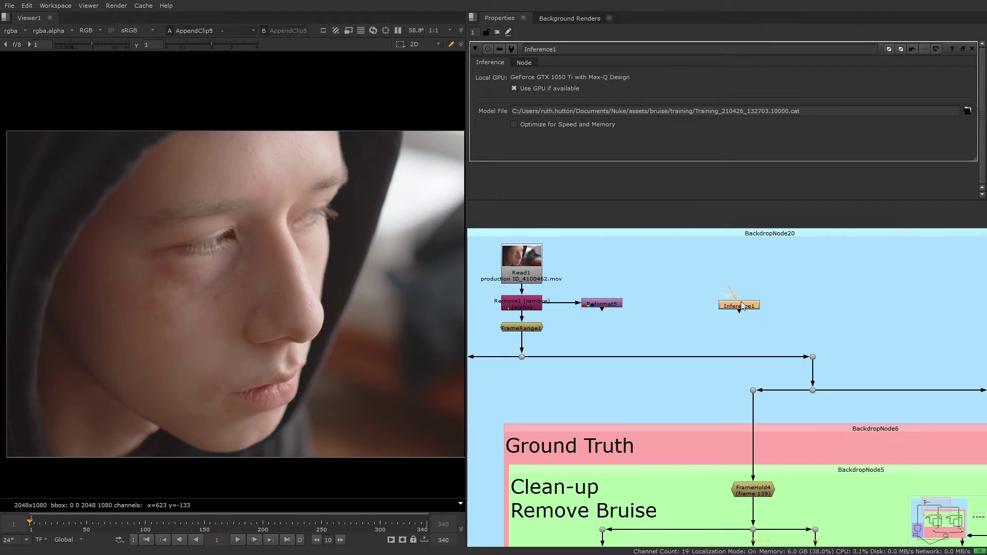
drag(738, 293, 621, 304)
drag(738, 308, 726, 305)
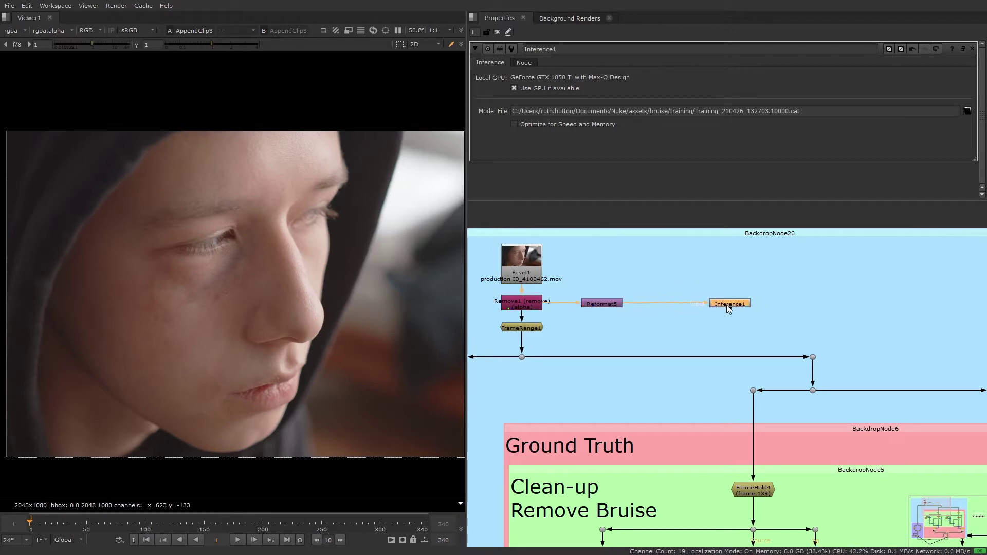
key(1)
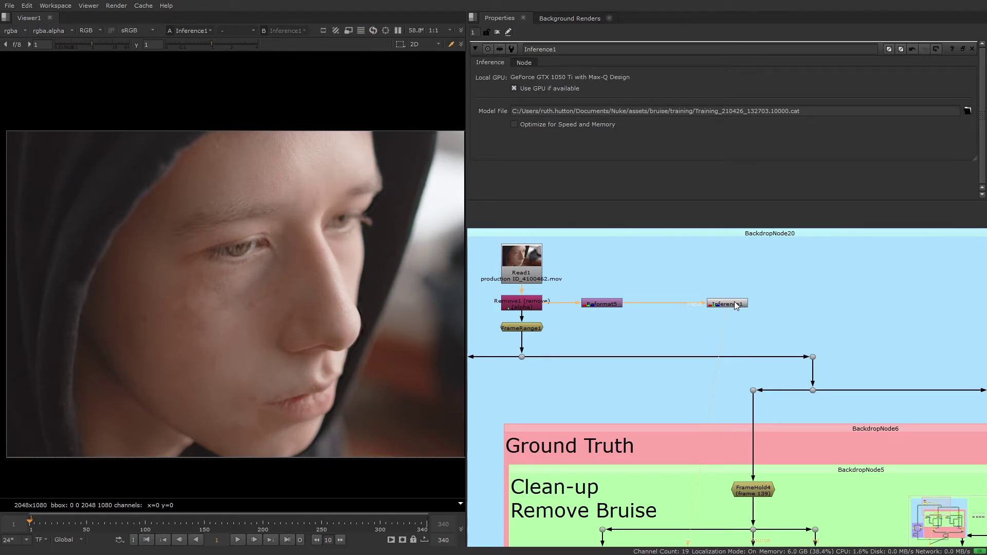
Step: Inspect Inference1's bruise-removal result at frames 61 and 120
click(100, 524)
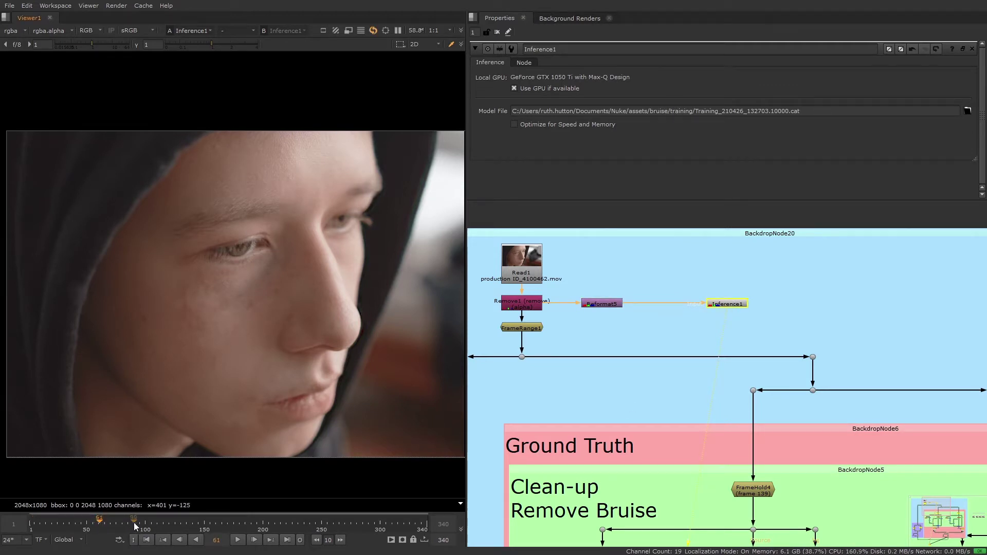
click(170, 524)
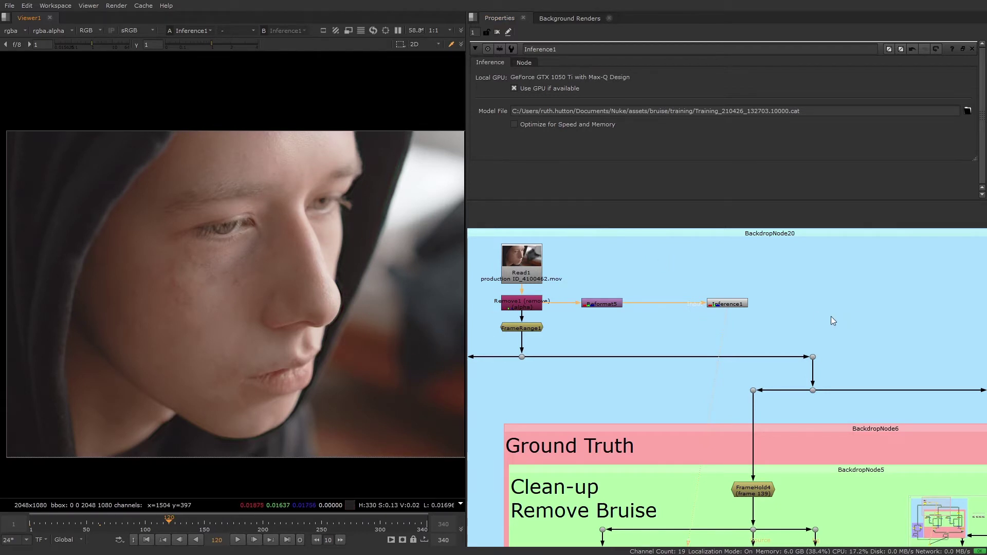
Step: Add a Write3 node below Inference1 and view Inference1's output
click(736, 308)
key(w)
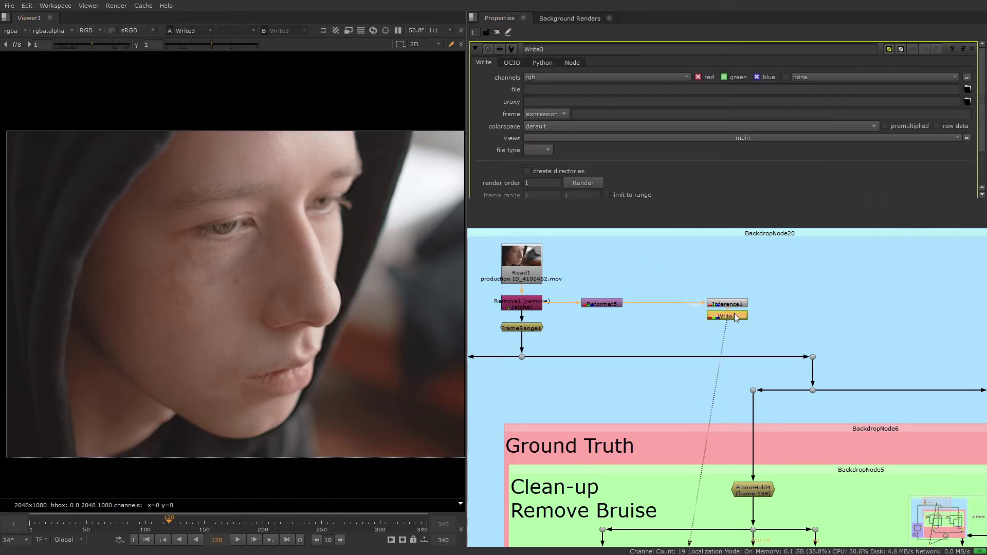
key(1)
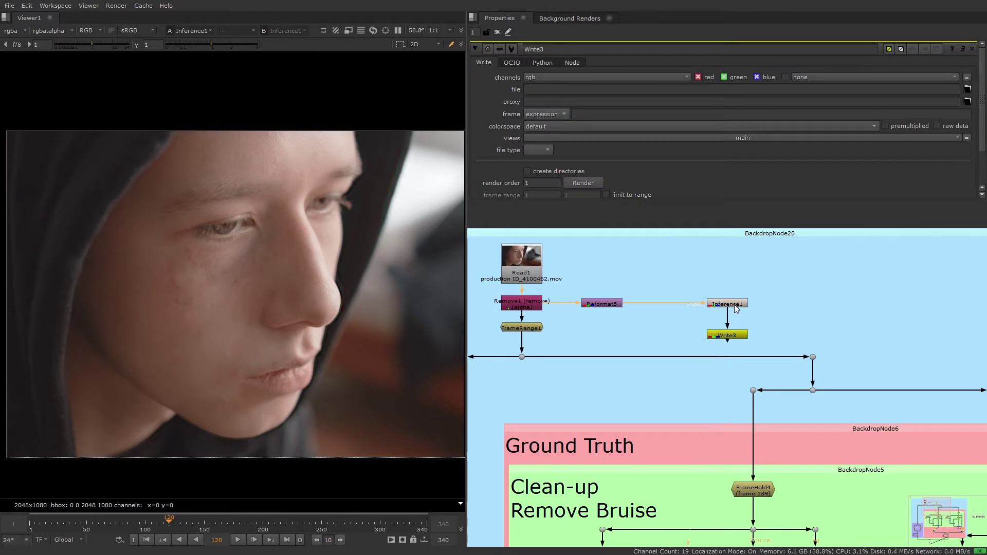
Step: Go to frame 171 and load Reformat5 as comparison input B
scroll(787, 336, down, 1)
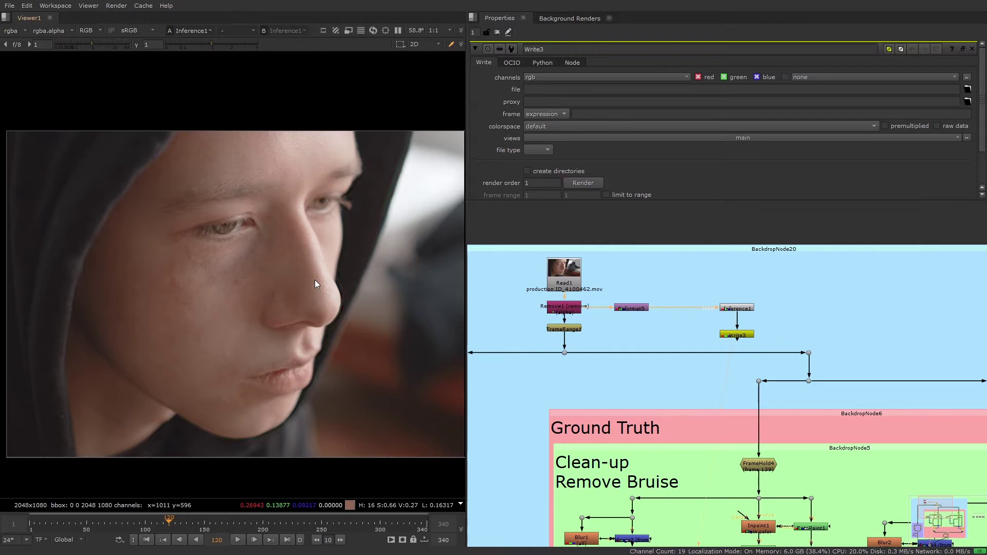
click(230, 523)
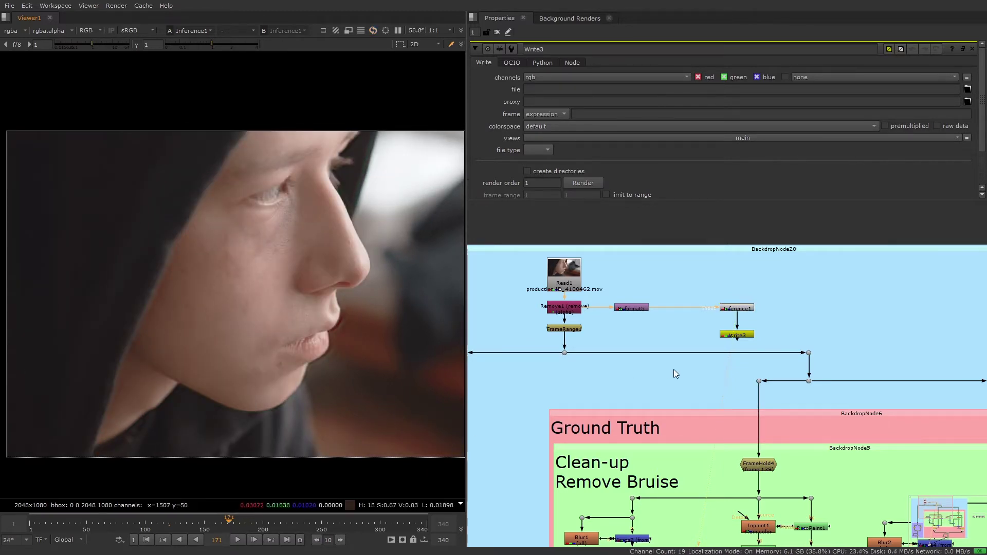
click(643, 308)
key(2)
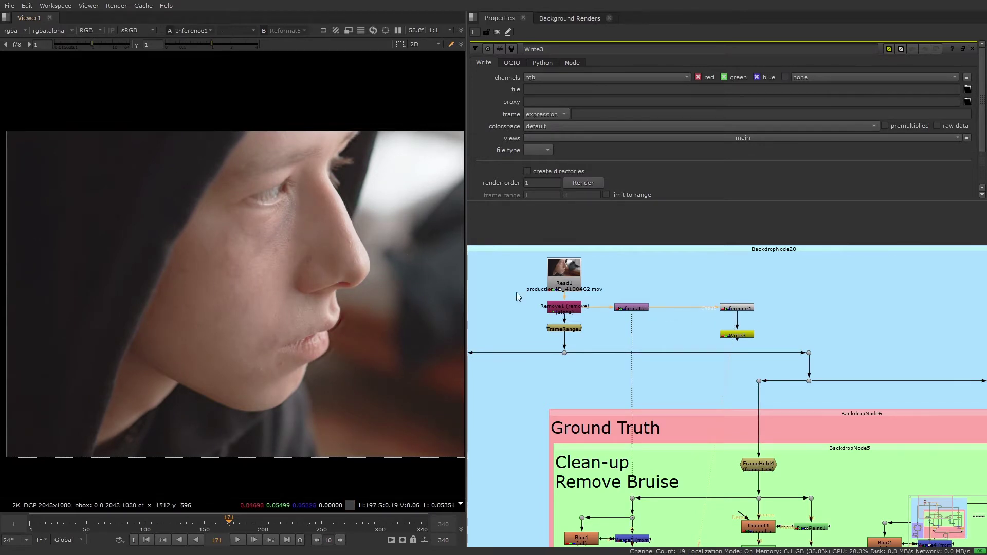
Step: Find CopyCat1 in the graph and show its training directory and 40000-epoch settings
scroll(696, 420, down, 10)
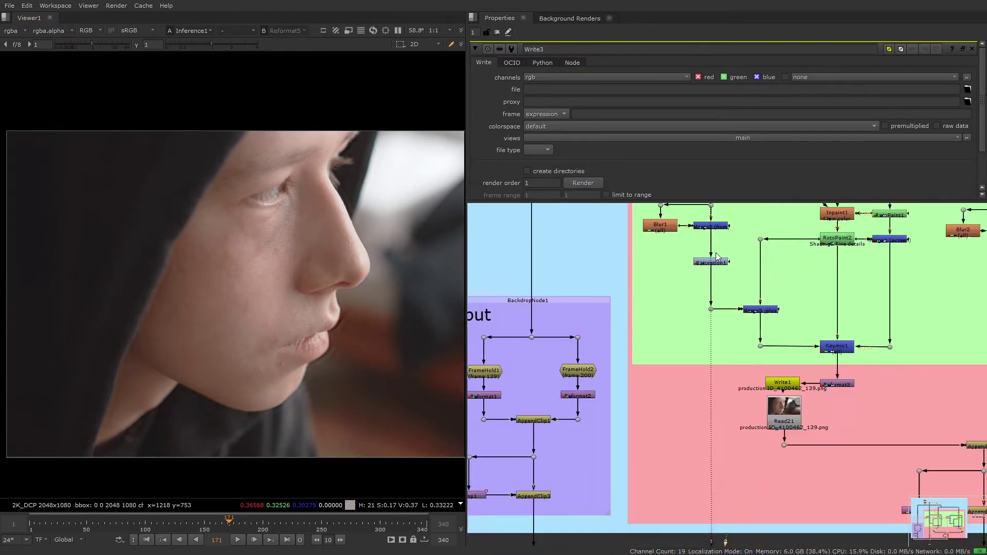
scroll(712, 428, down, 5)
click(675, 428)
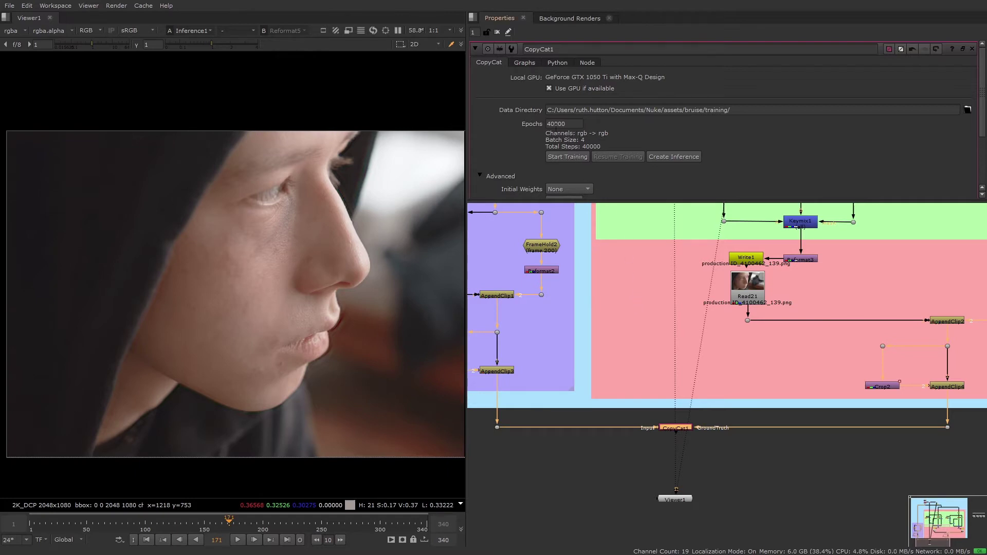
Step: In Initial Training Results, load Read2–Read5 into viewer inputs 1–4
key(F1)
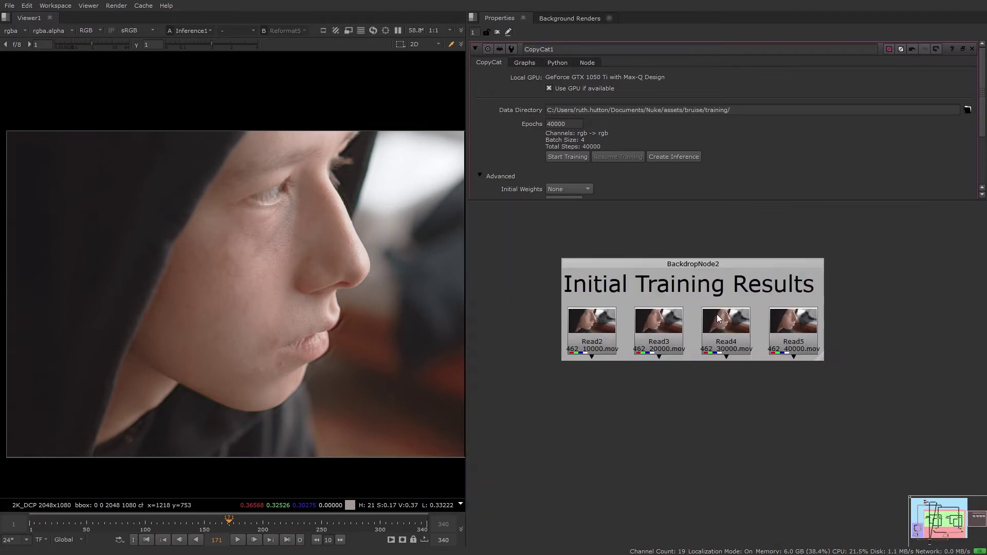
drag(467, 313, 525, 324)
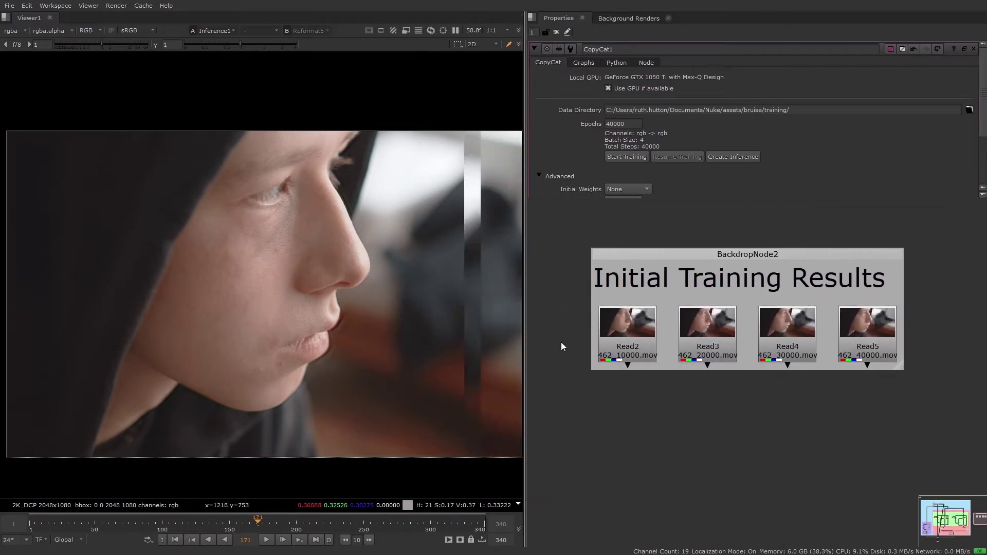
click(640, 340)
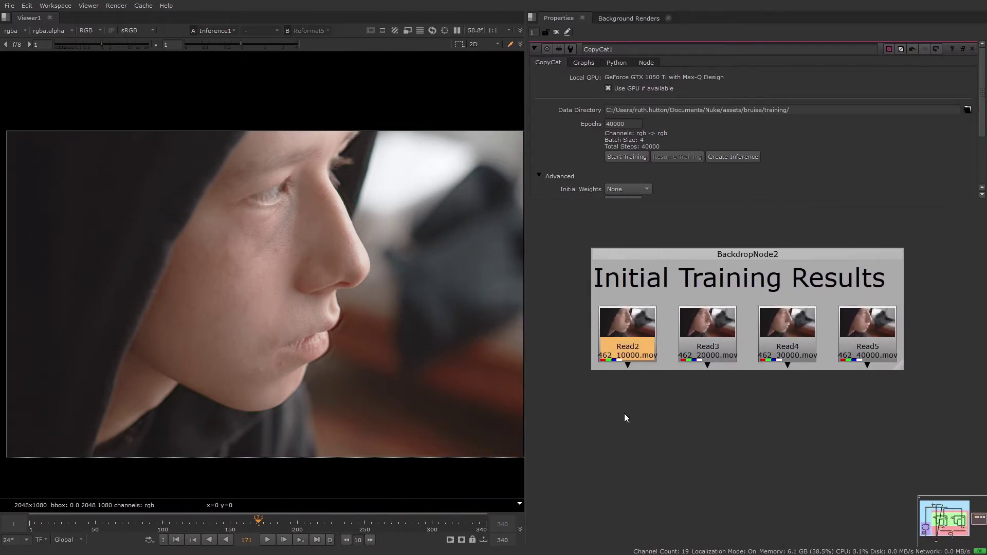
middle_drag(624, 413, 636, 434)
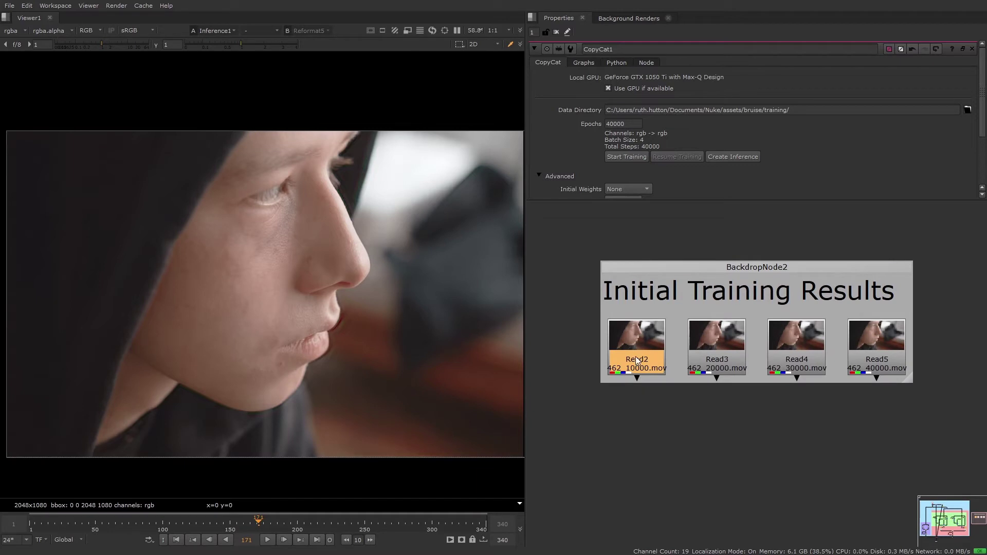
key(1)
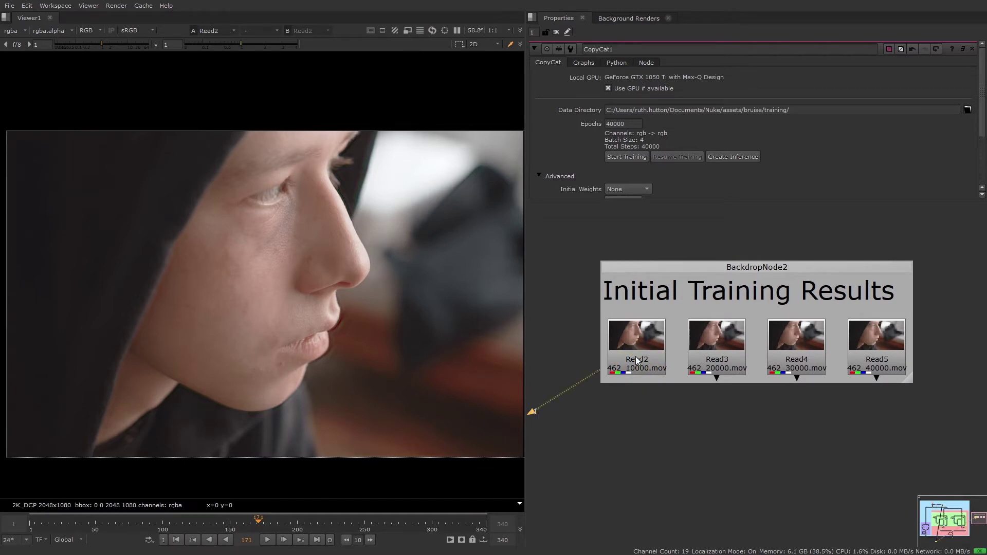
click(708, 360)
key(2)
click(786, 360)
key(3)
click(860, 359)
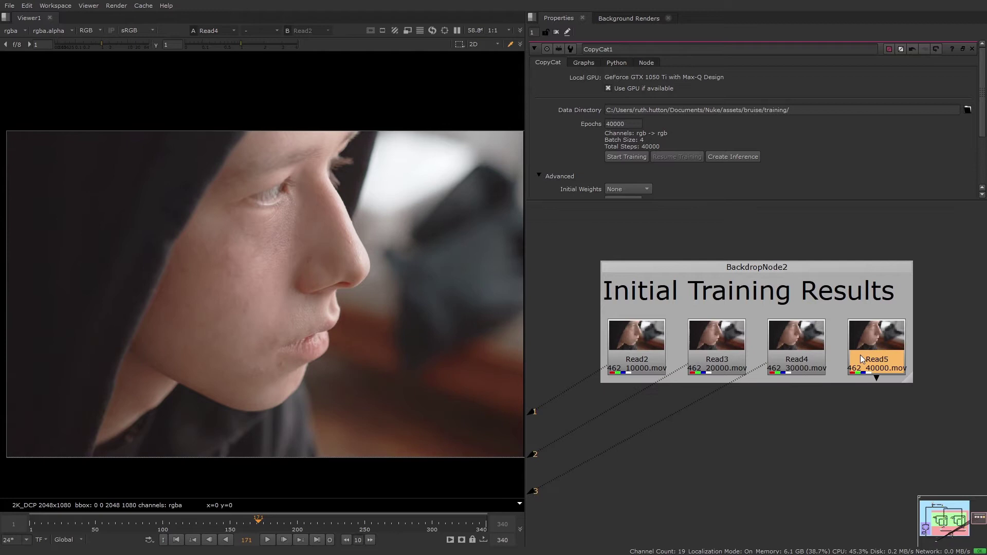
key(4)
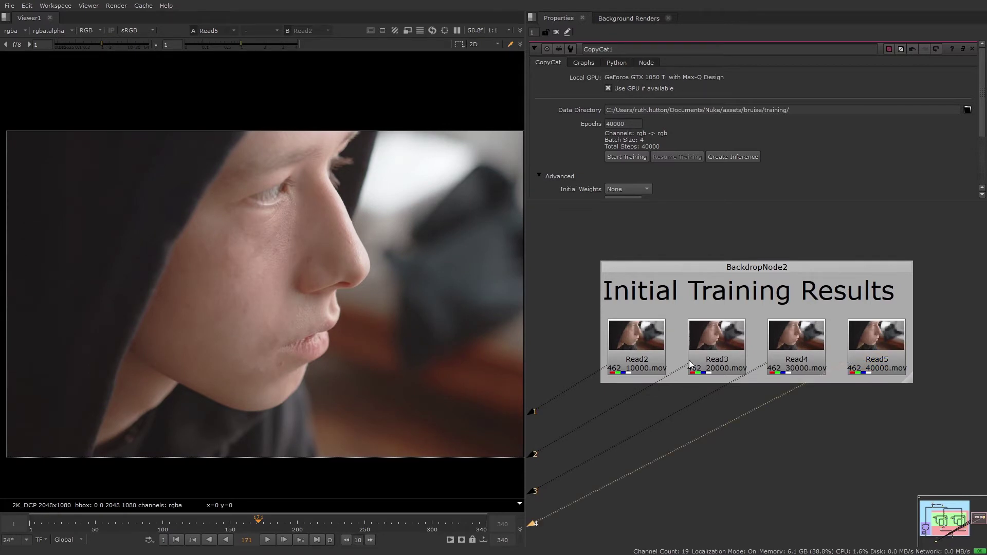
Step: Compare the 10000–40000-step results at frames 58, 108, 183 and 62
scroll(309, 272, up, 3)
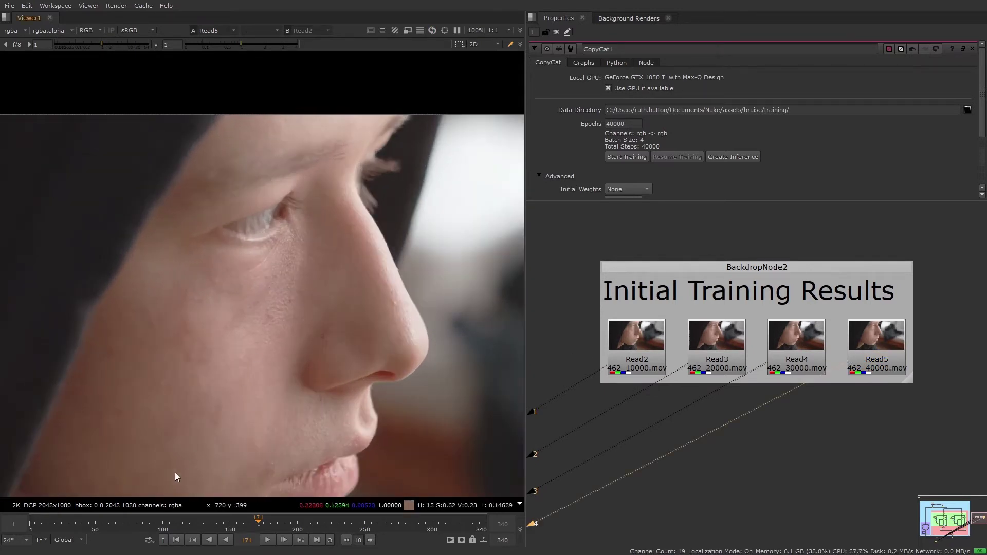
click(107, 523)
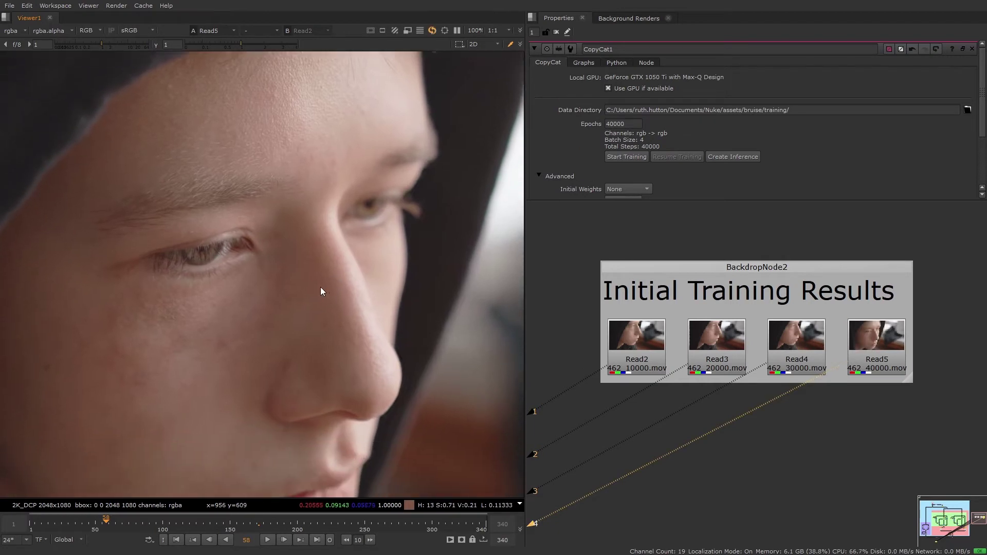
key(1)
scroll(374, 307, up, 3)
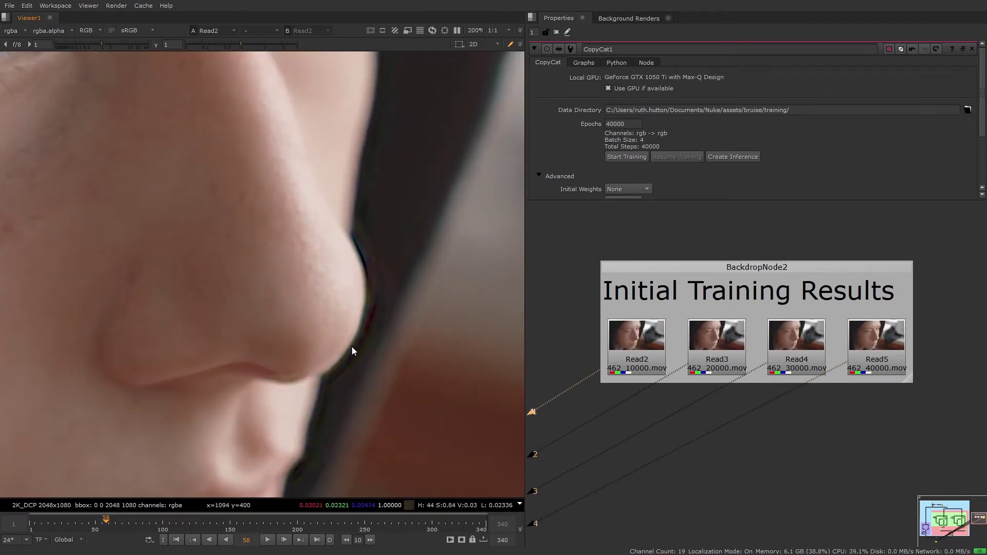
click(173, 521)
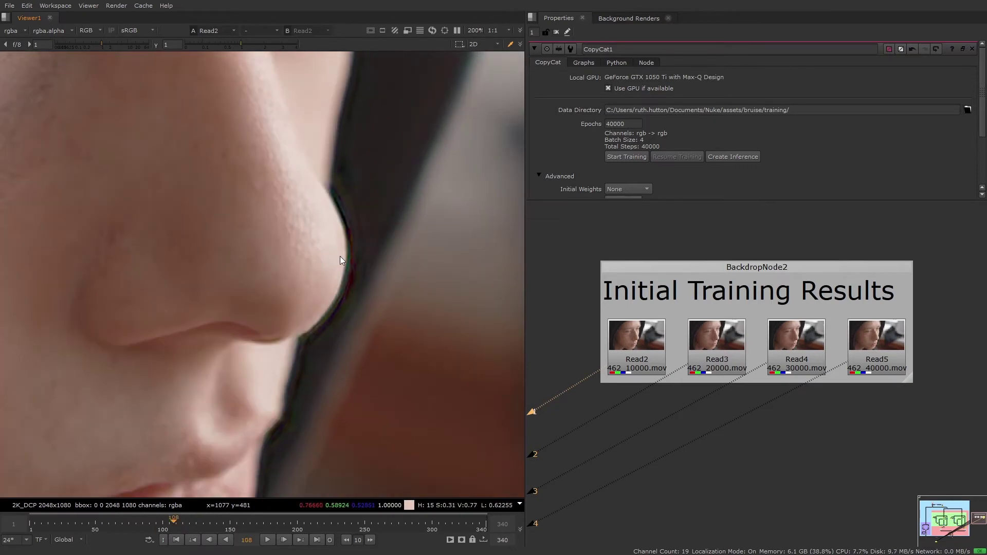
click(274, 521)
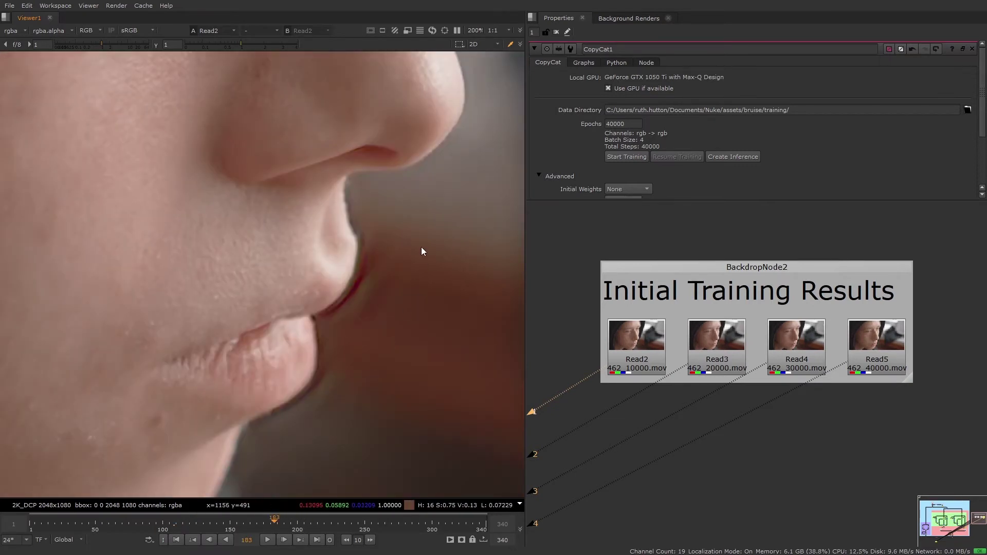
scroll(299, 349, down, 2)
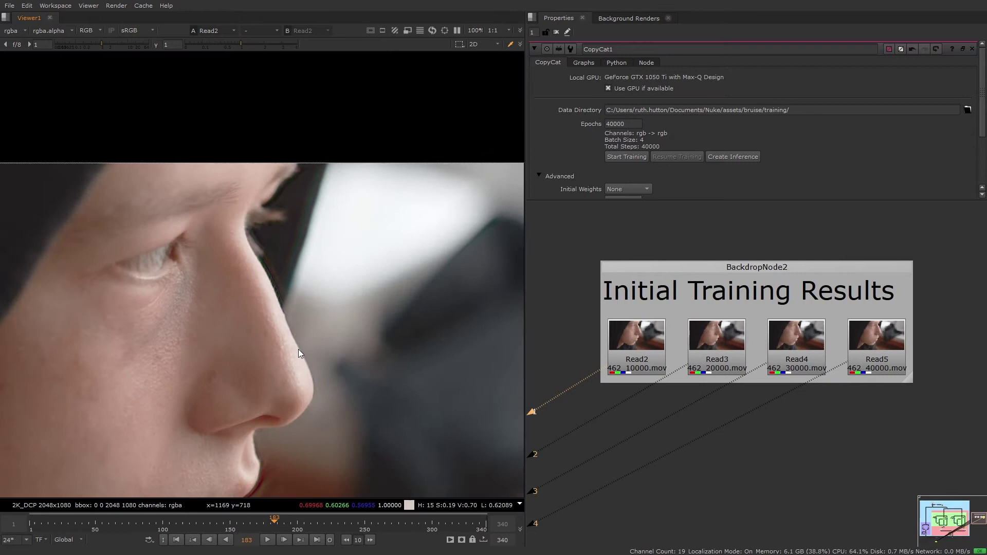
key(2)
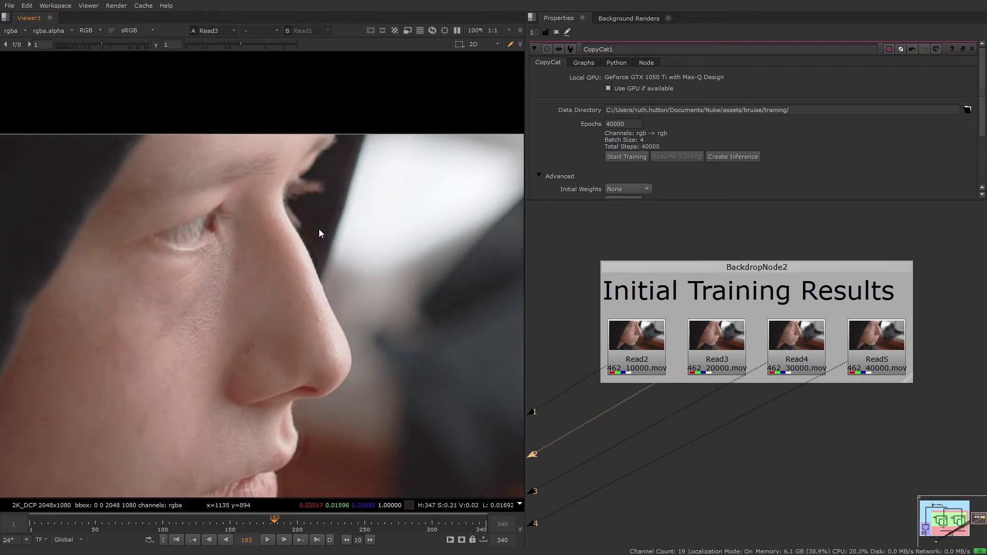
key(3)
key(4)
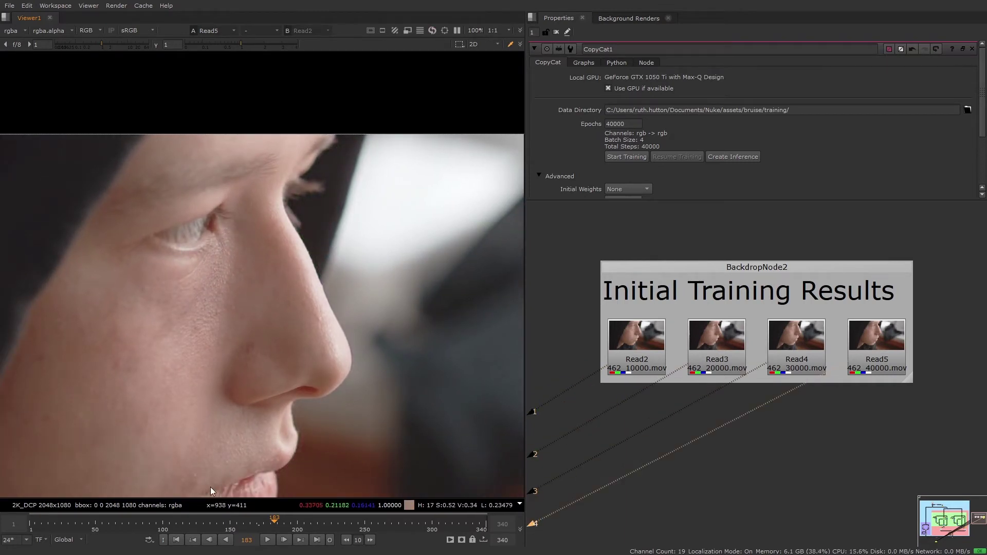
click(112, 524)
key(1)
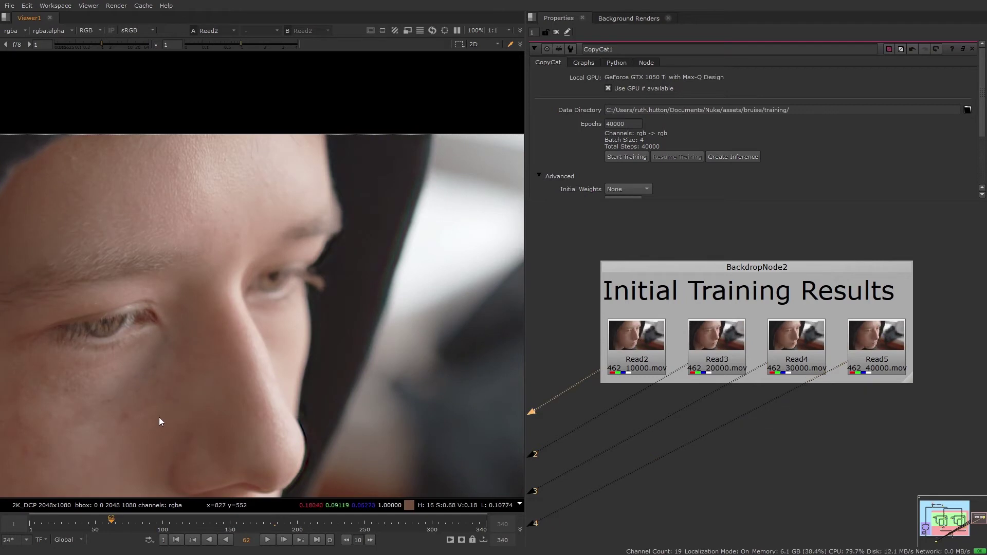
Step: Play back and switch between results, stopping at frame 180 on Read4's 30000-step result
click(267, 539)
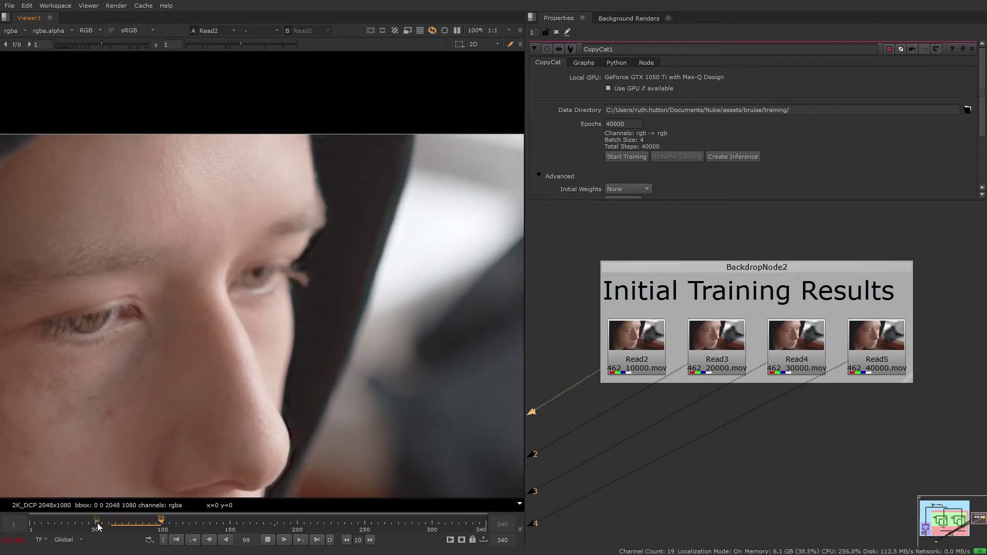
key(3)
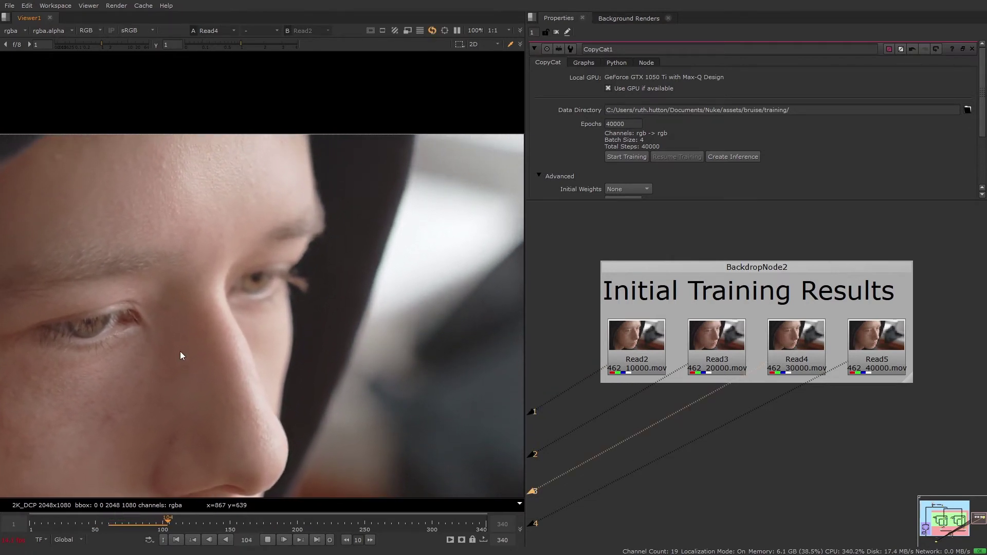
key(4)
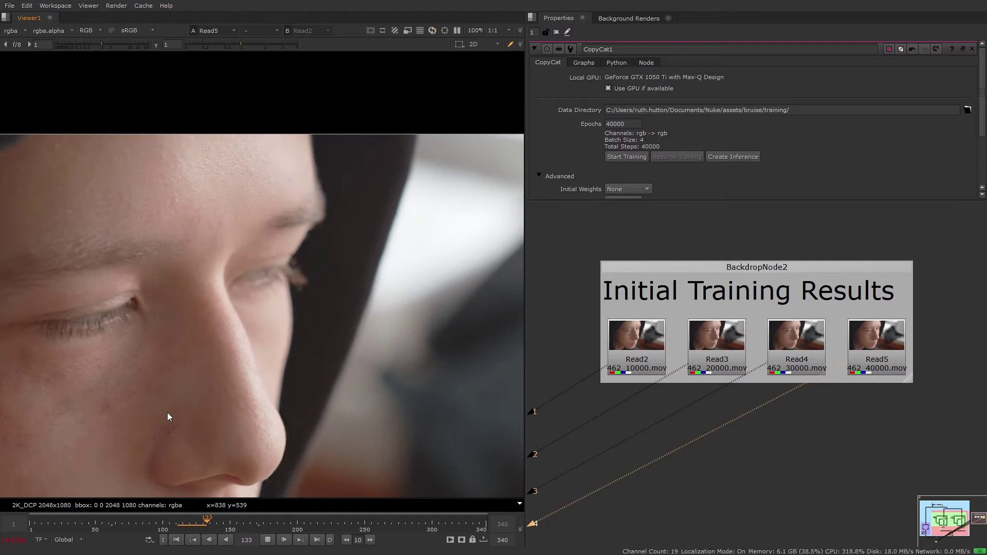
key(3)
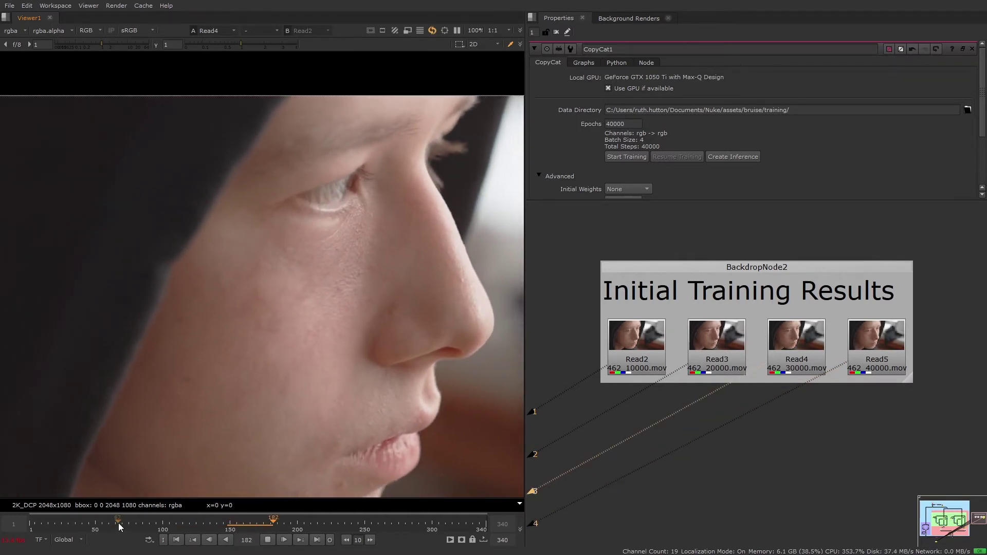
click(118, 523)
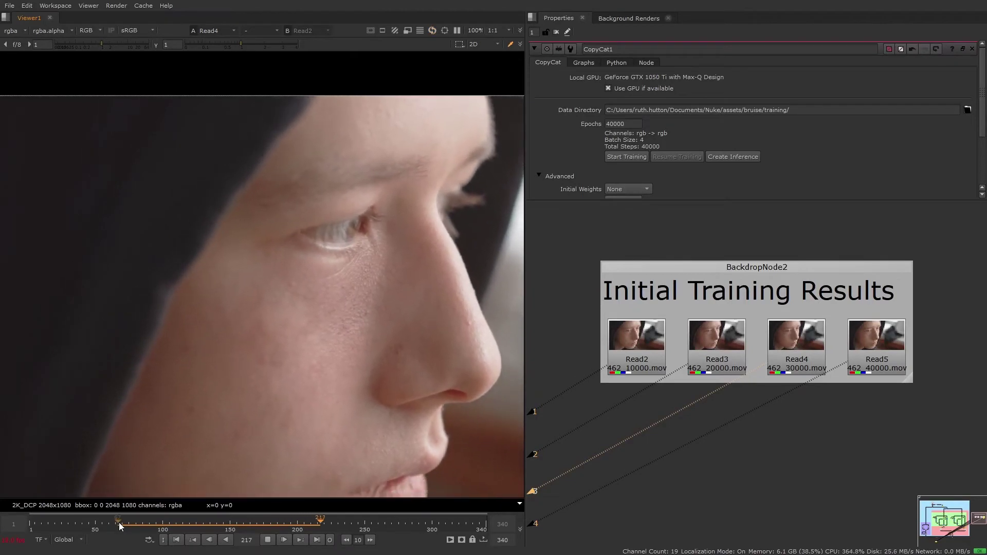
click(118, 523)
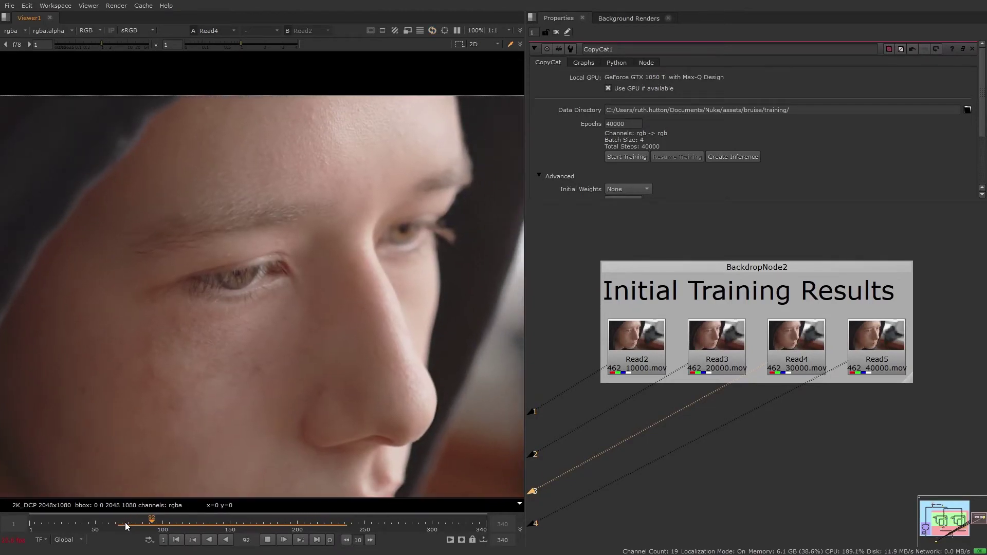
key(1)
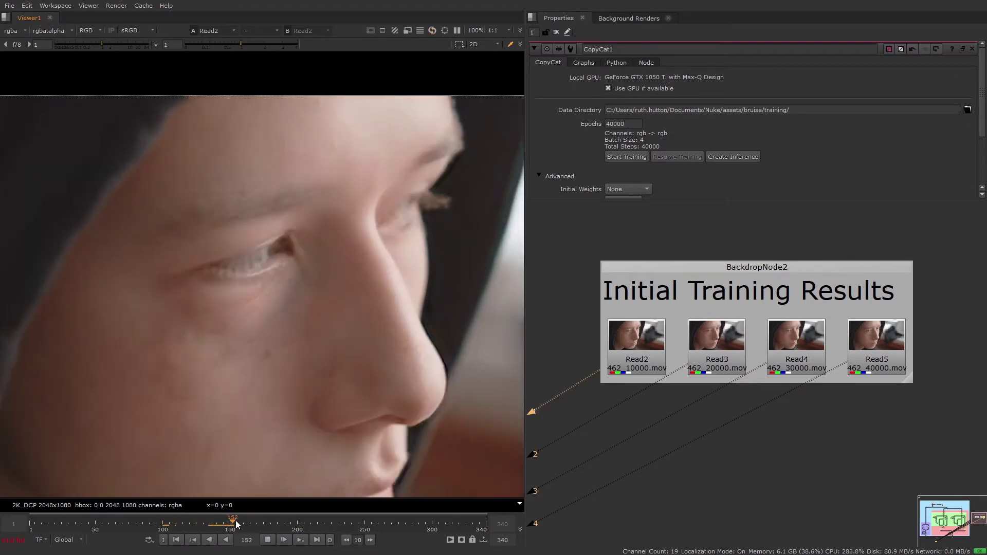
drag(233, 522, 262, 532)
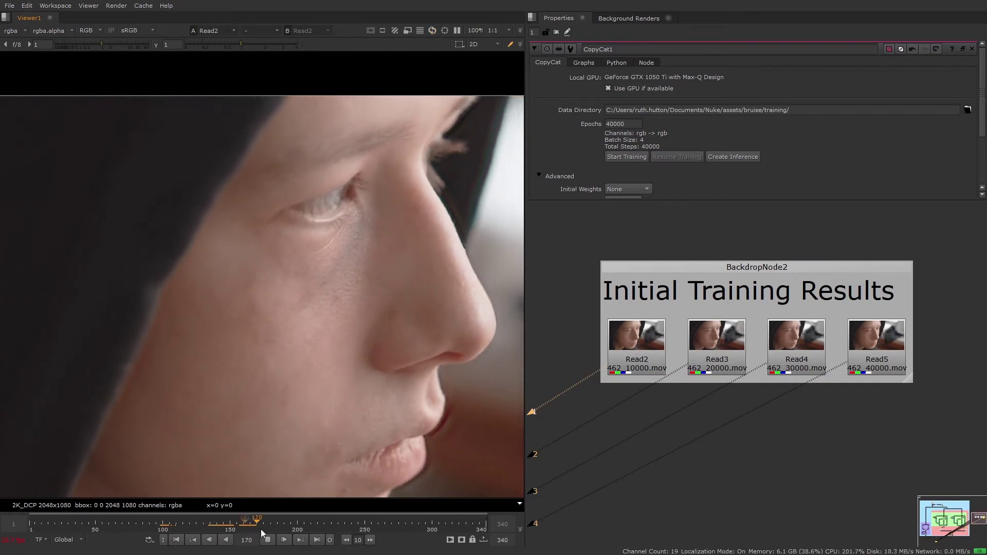
click(267, 540)
key(3)
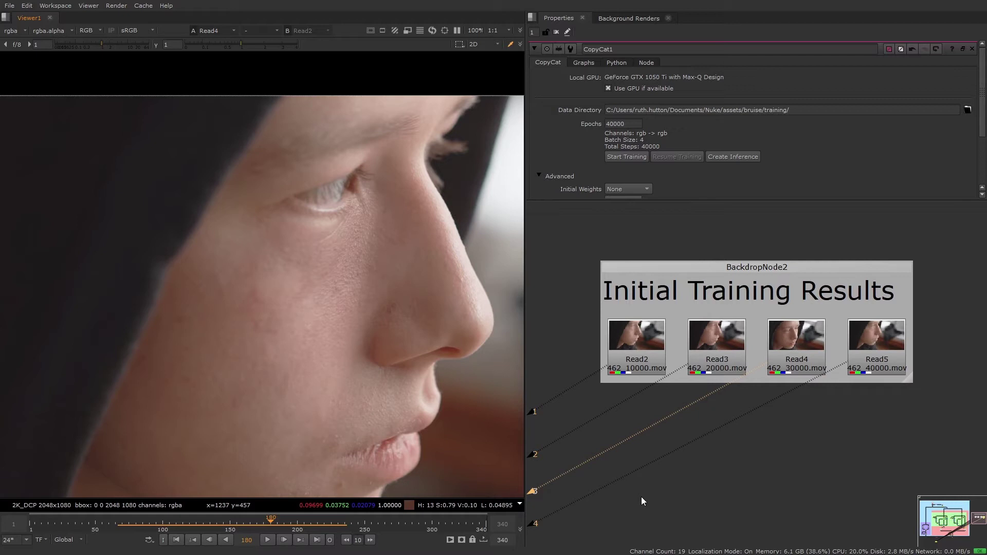
Step: Scroll the Node Graph to the purple Input backdrop's FrameHold, Reformat, AppendClip and Crop nodes
scroll(641, 496, down, 6)
scroll(872, 276, up, 4)
scroll(786, 419, down, 3)
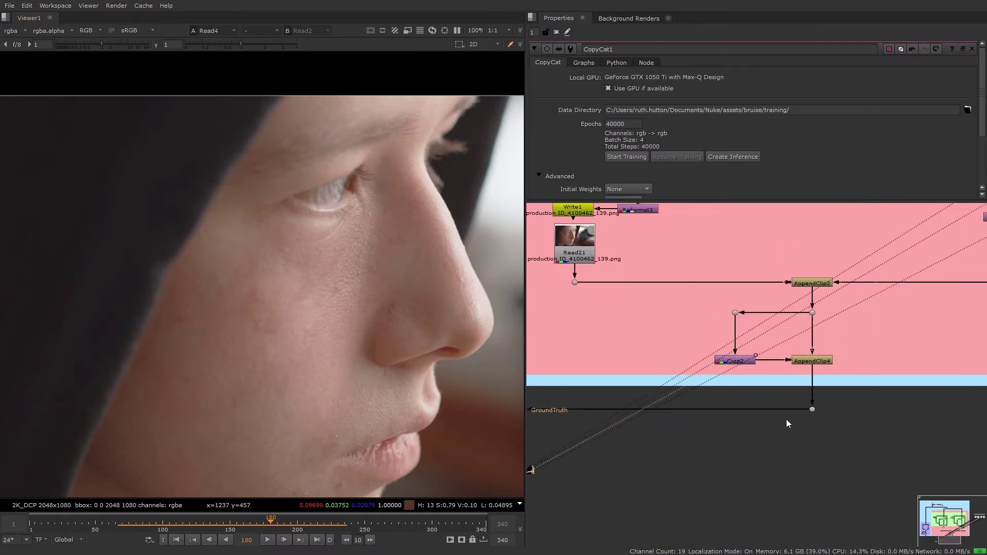
scroll(726, 360, up, 4)
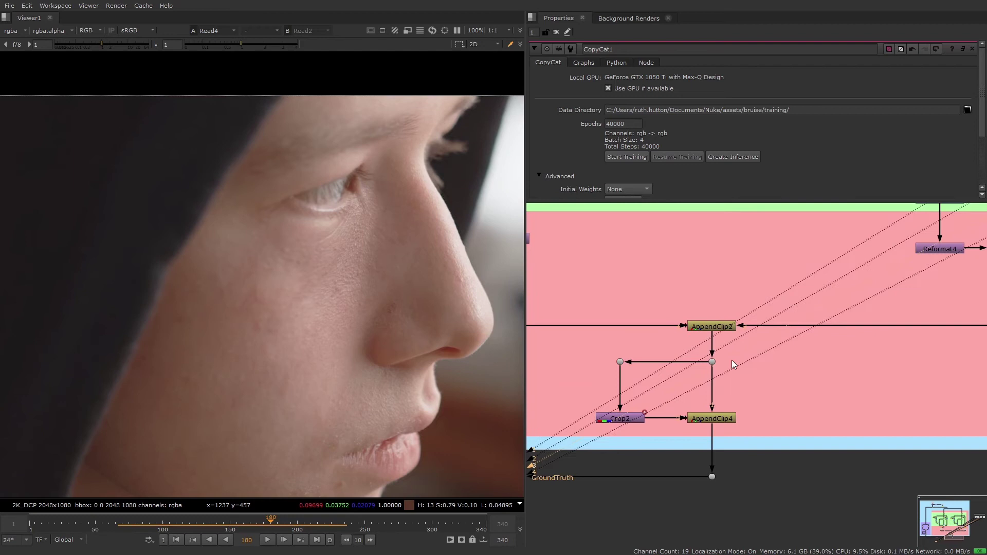
scroll(763, 453, down, 3)
scroll(772, 408, up, 4)
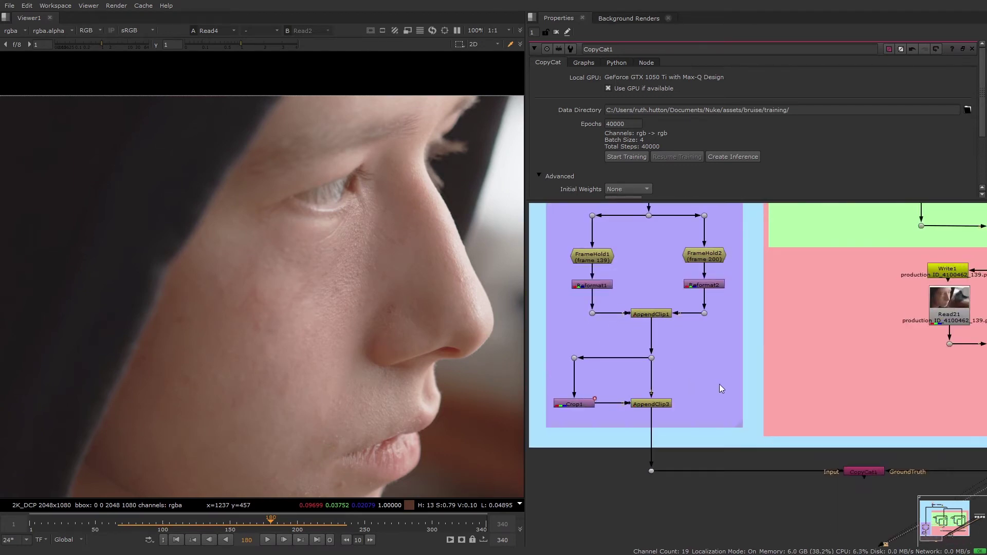
scroll(720, 384, down, 1)
scroll(751, 396, down, 3)
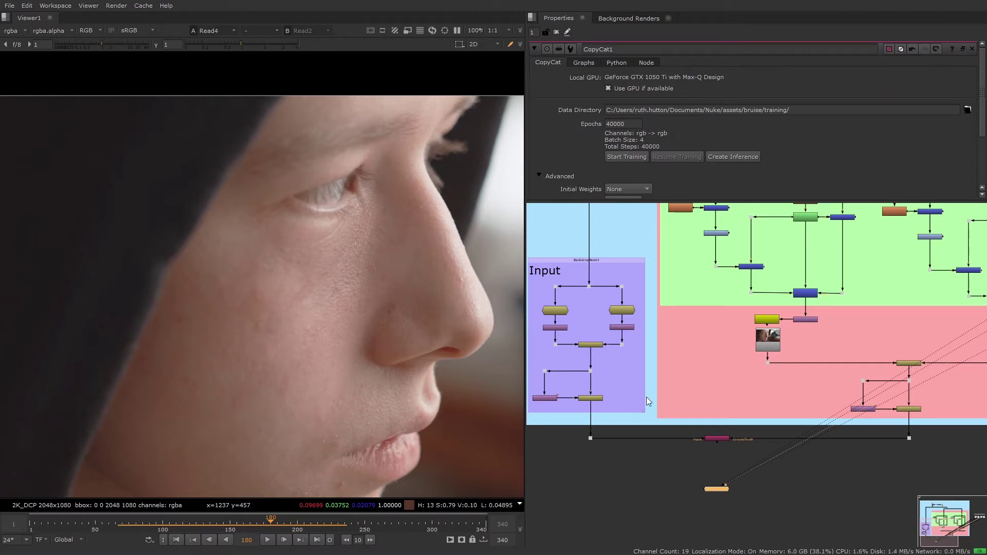
scroll(382, 248, up, 1)
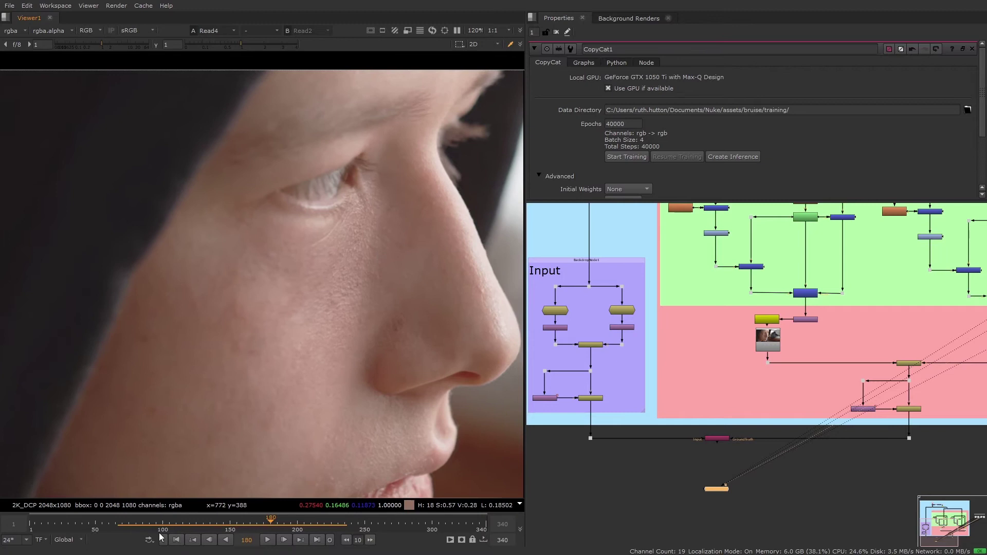
Step: Scrub and play the timeline, view Read5's result, and widen the graph panel
click(128, 524)
drag(128, 524, 378, 527)
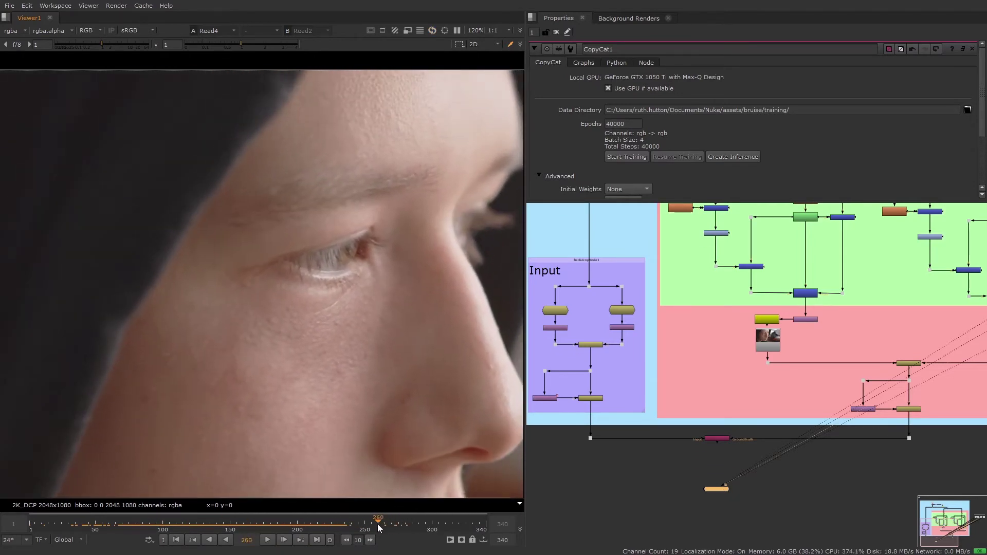
click(268, 540)
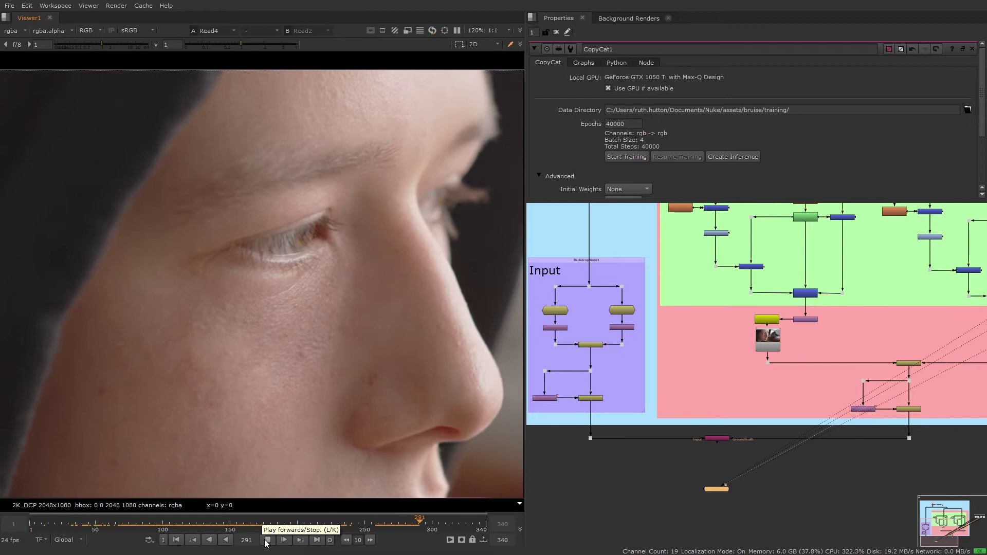
click(89, 521)
key(5)
drag(88, 522, 151, 523)
scroll(606, 392, up, 5)
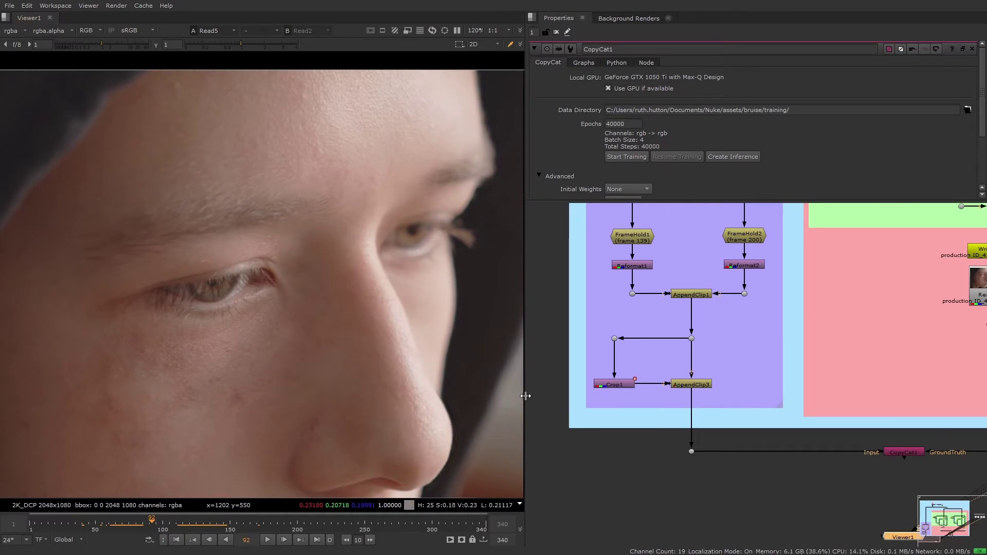
drag(525, 397, 414, 410)
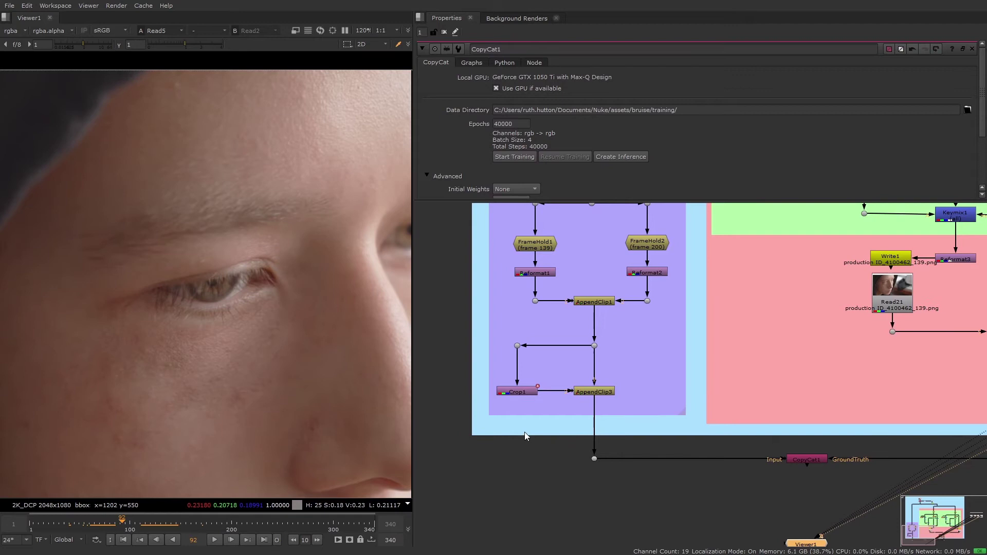
Step: View Crop1's 876×656 eye close-up at frame 1
click(528, 393)
key(1)
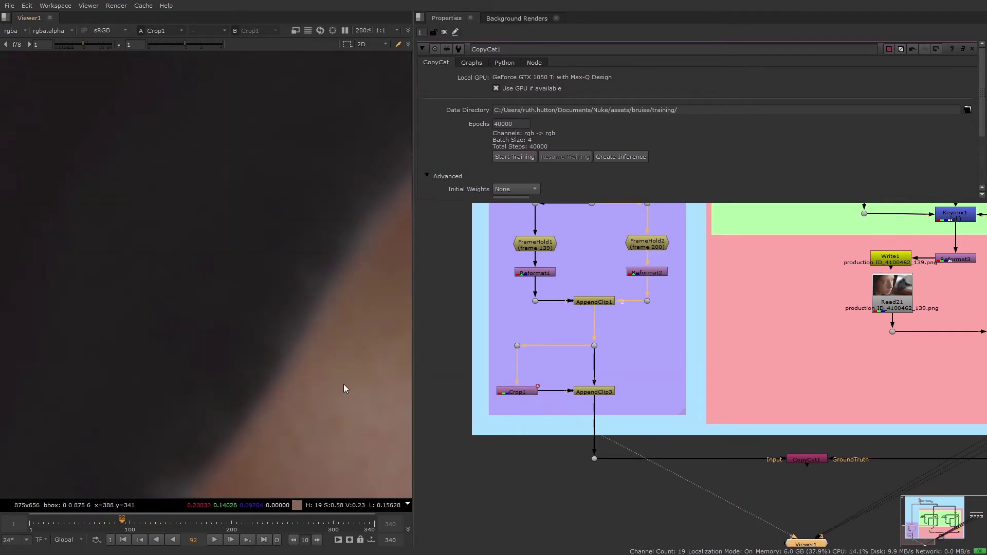
scroll(345, 388, down, 6)
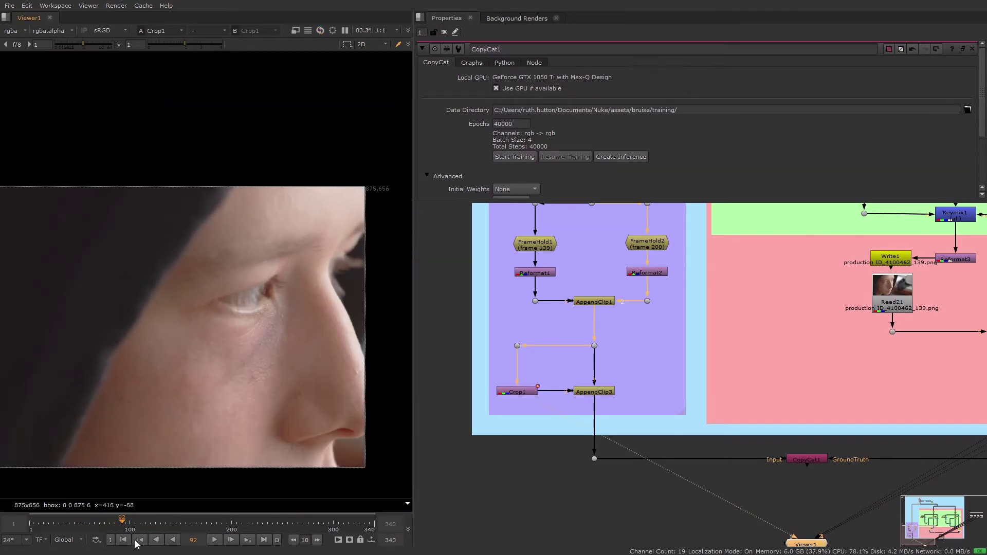
click(124, 540)
middle_drag(204, 431, 213, 371)
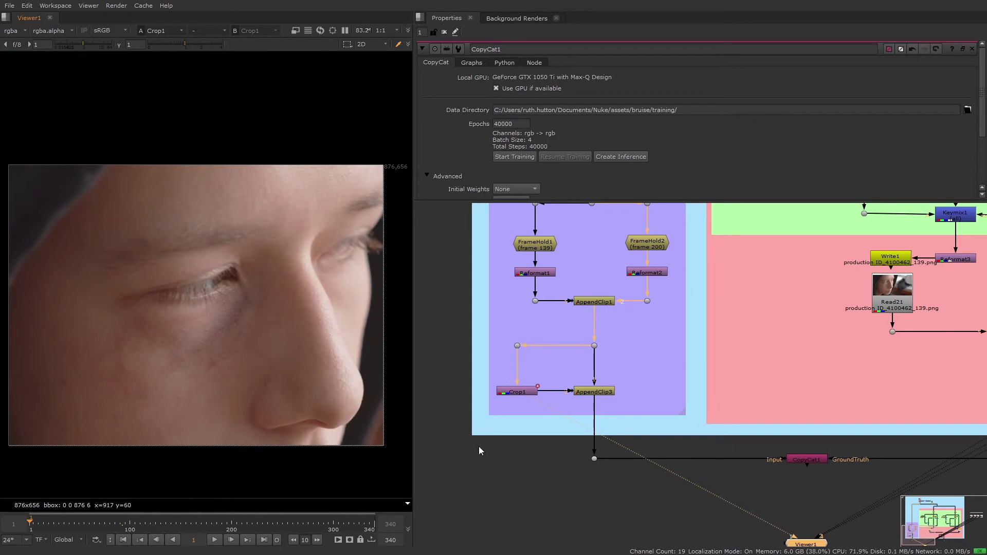
Step: Enlarge CopyCat1's properties to show Model Size Large, Batch Size 4, Crop Size 256
scroll(530, 473, up, 3)
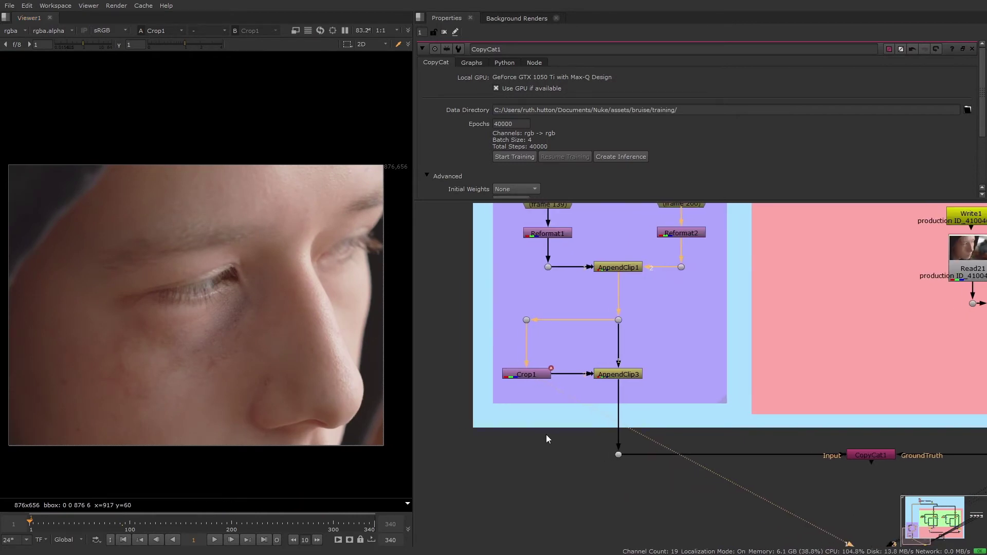
drag(578, 202, 578, 240)
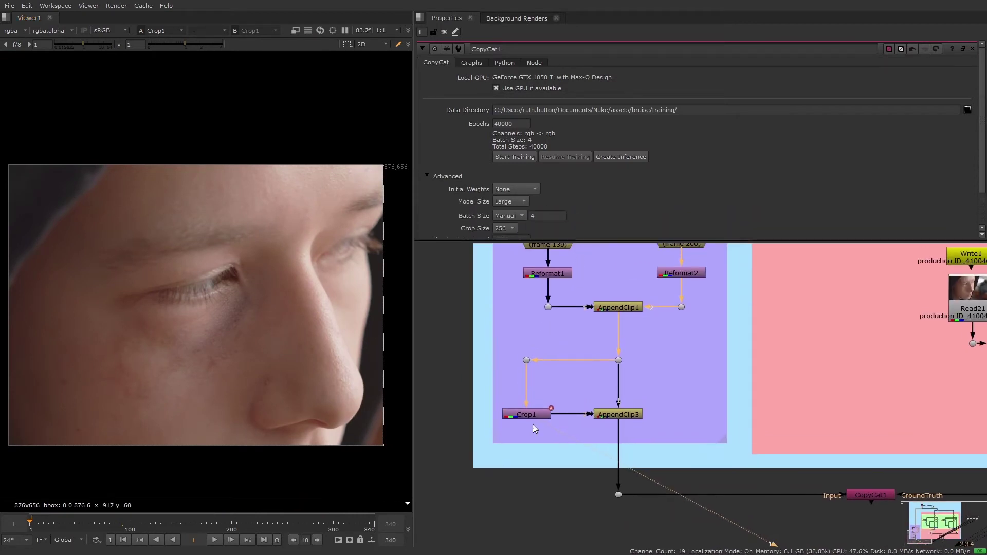
click(536, 377)
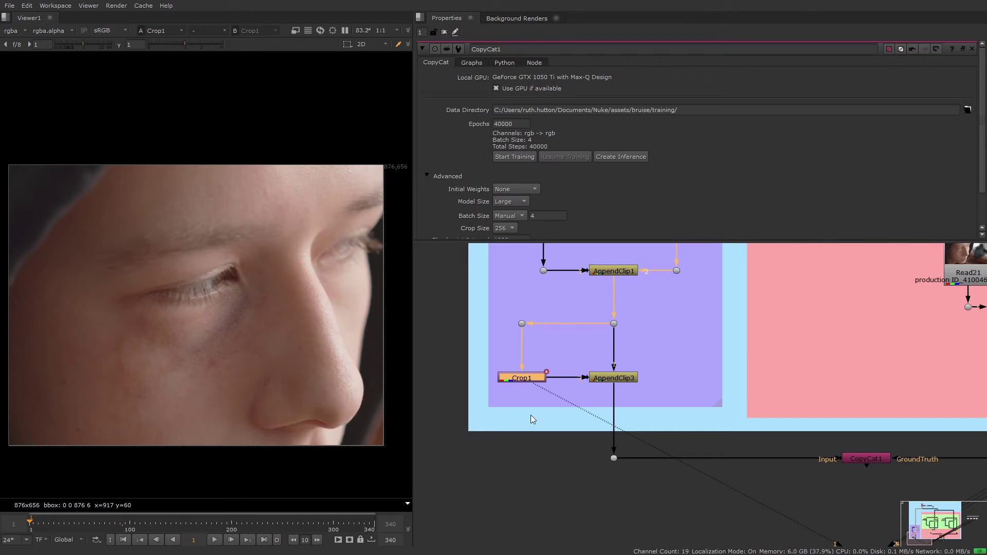
Step: Branch a Grade1 node off Crop1 with multiply 1.16 and gamma 0.69
key(g)
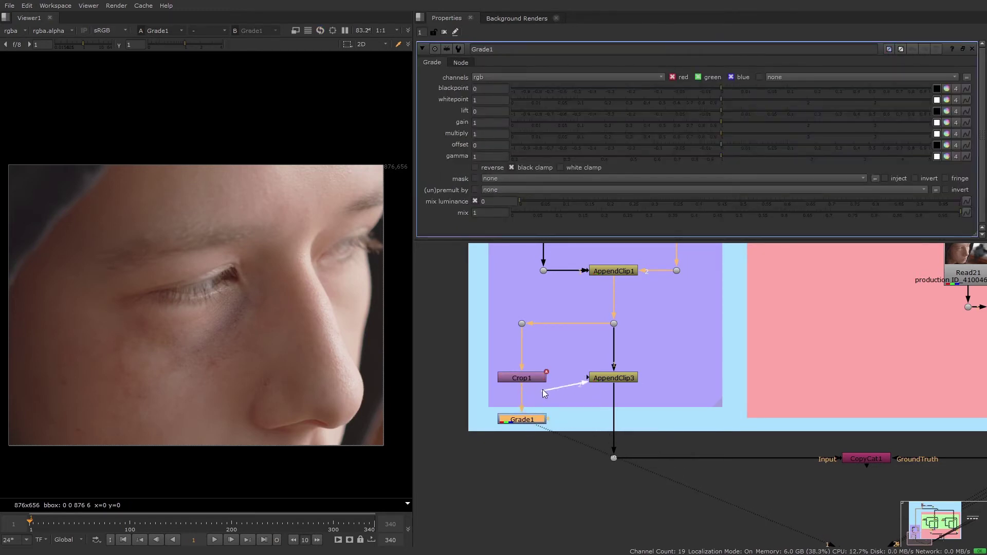
drag(542, 389, 483, 451)
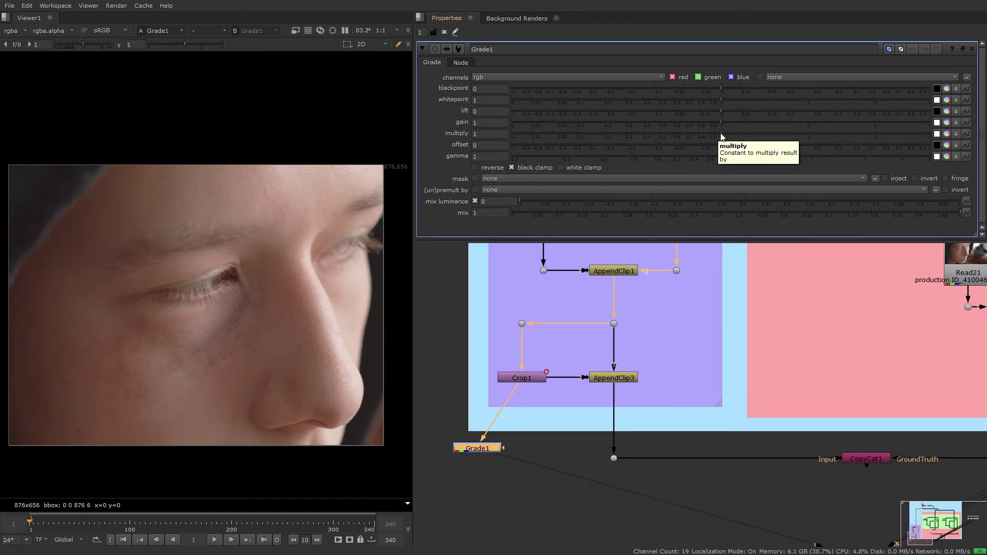
drag(720, 132, 729, 131)
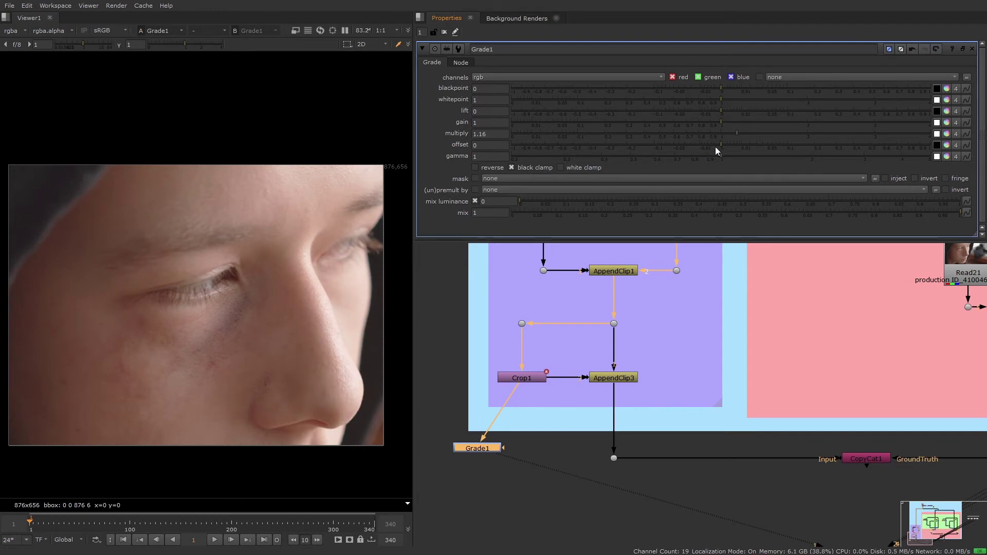
drag(720, 152, 671, 157)
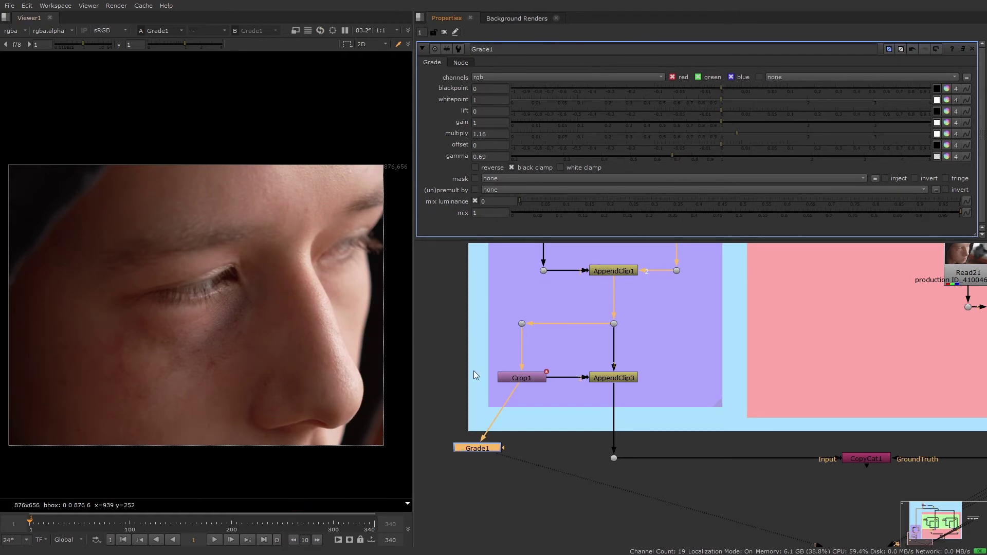
click(562, 450)
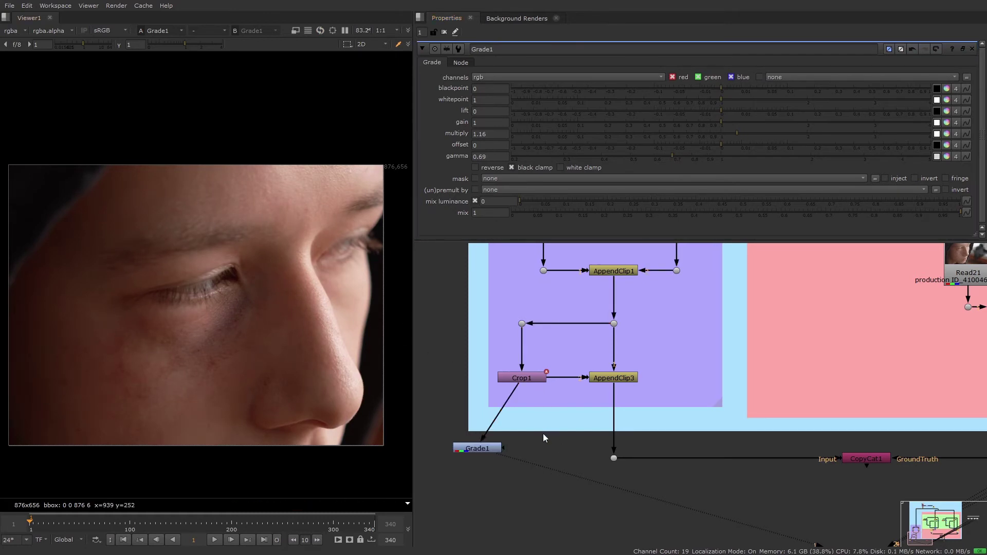
Step: Add ColorCorrect1 fed by Crop1 beside Grade1 and view its output
key(c)
drag(555, 440, 529, 378)
key(1)
drag(554, 446, 555, 450)
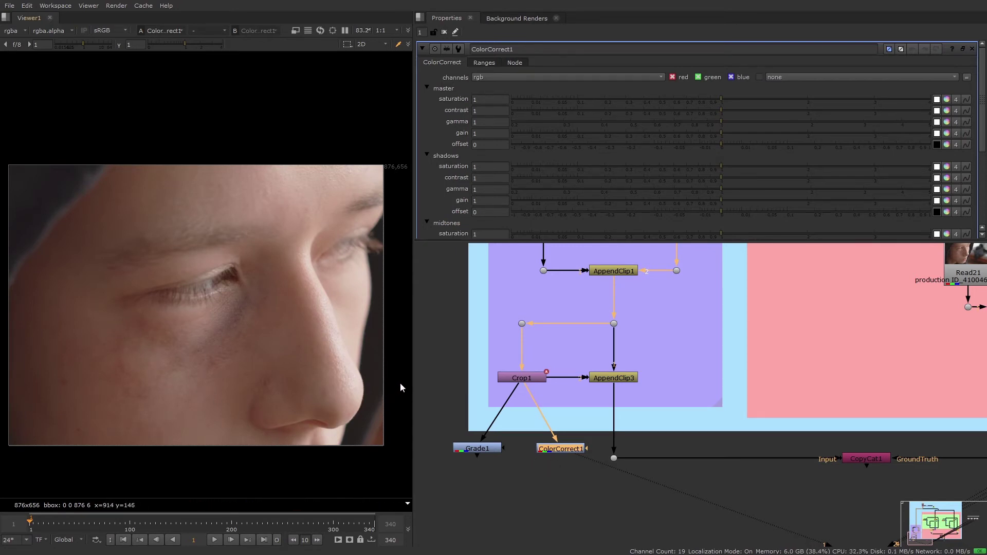
Step: In ColorCorrect1's Ranges, collapse shadows to 0 and make highlights start near 0.05, full by 0.42
click(480, 63)
drag(434, 241, 436, 335)
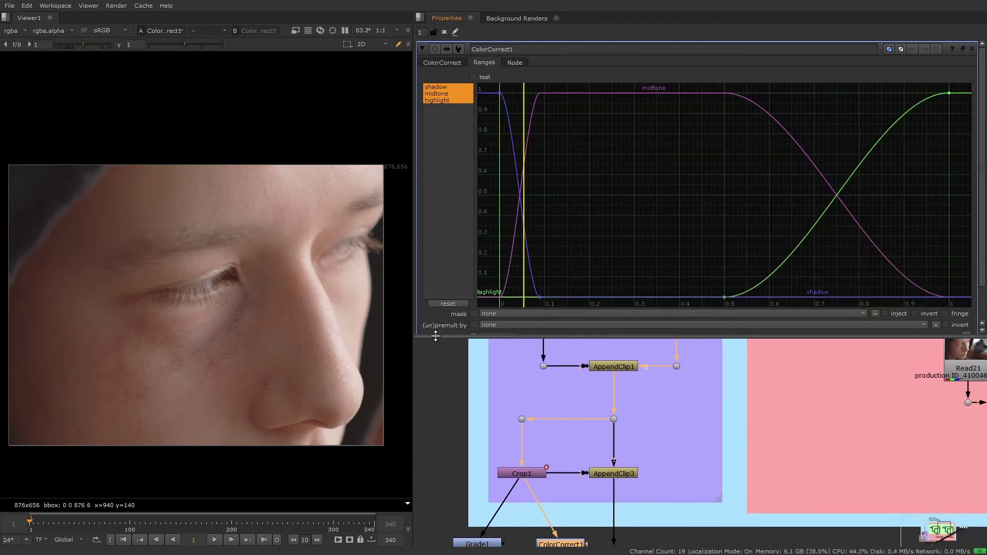
click(446, 87)
drag(538, 297, 499, 298)
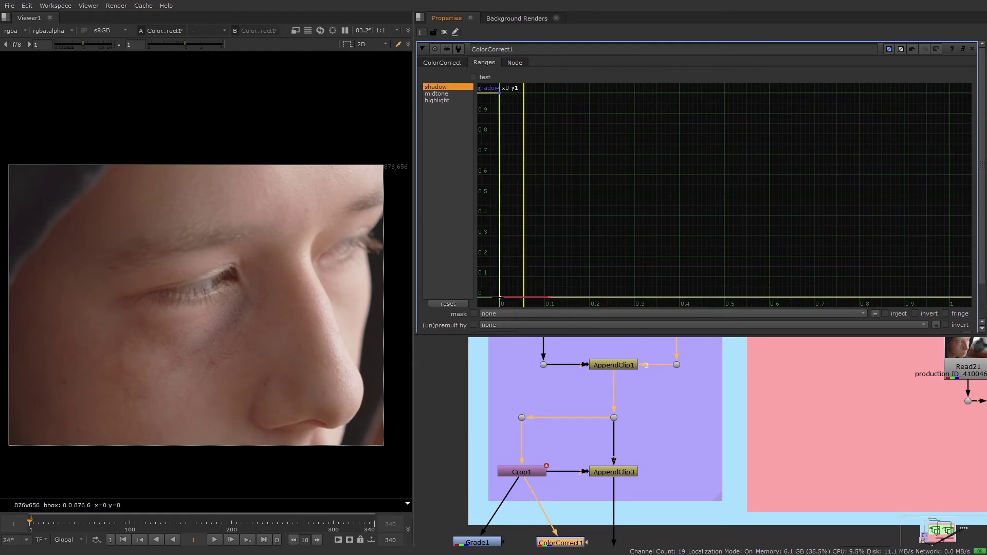
click(449, 100)
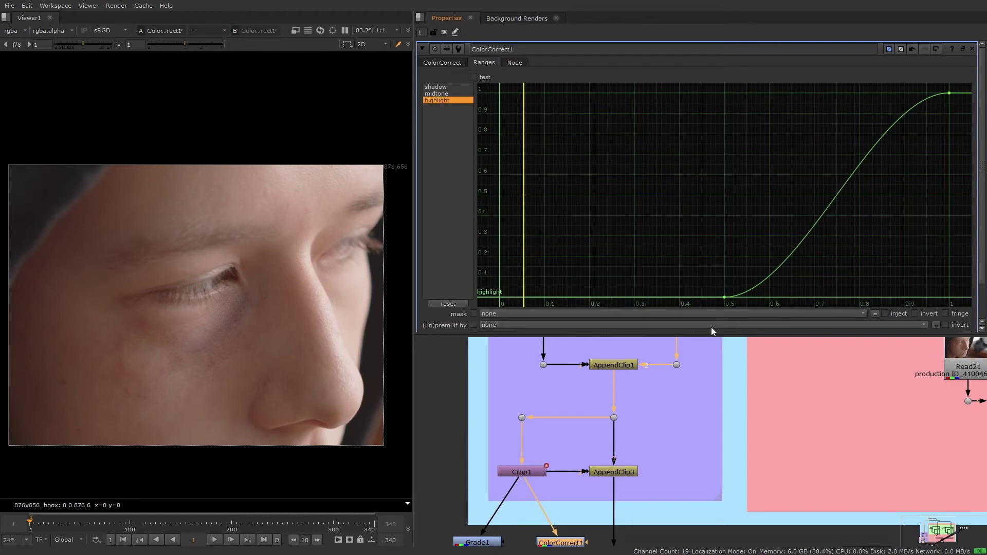
drag(724, 297, 578, 295)
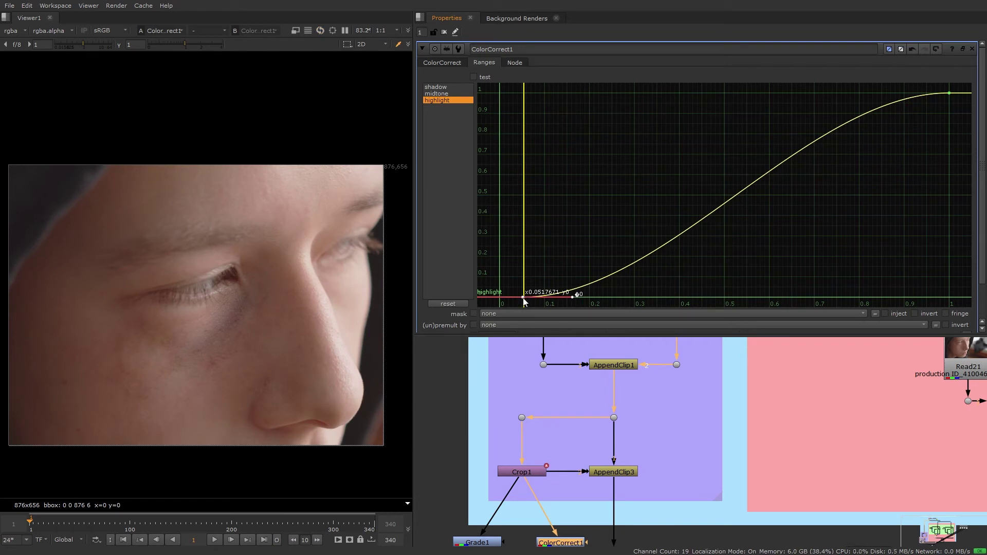
drag(948, 93, 686, 99)
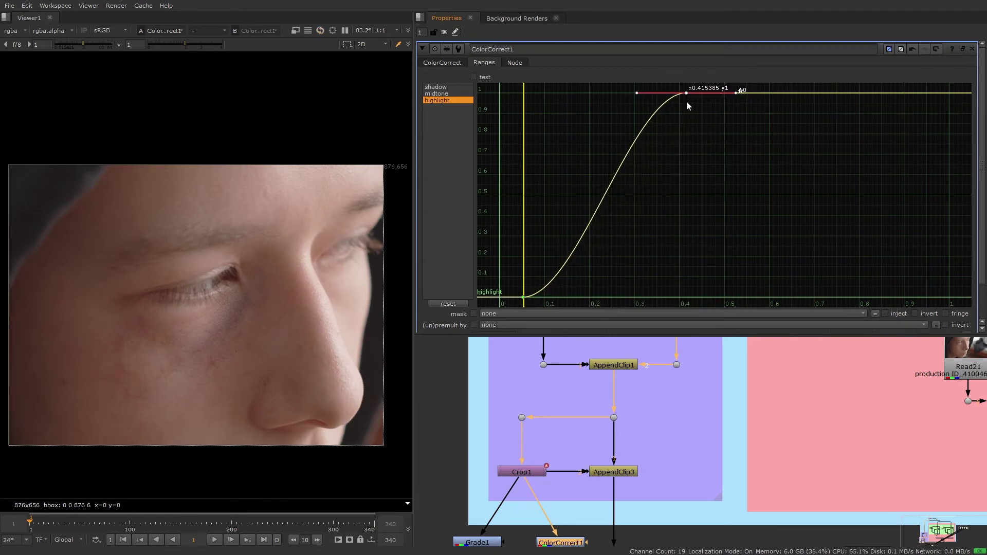
click(452, 94)
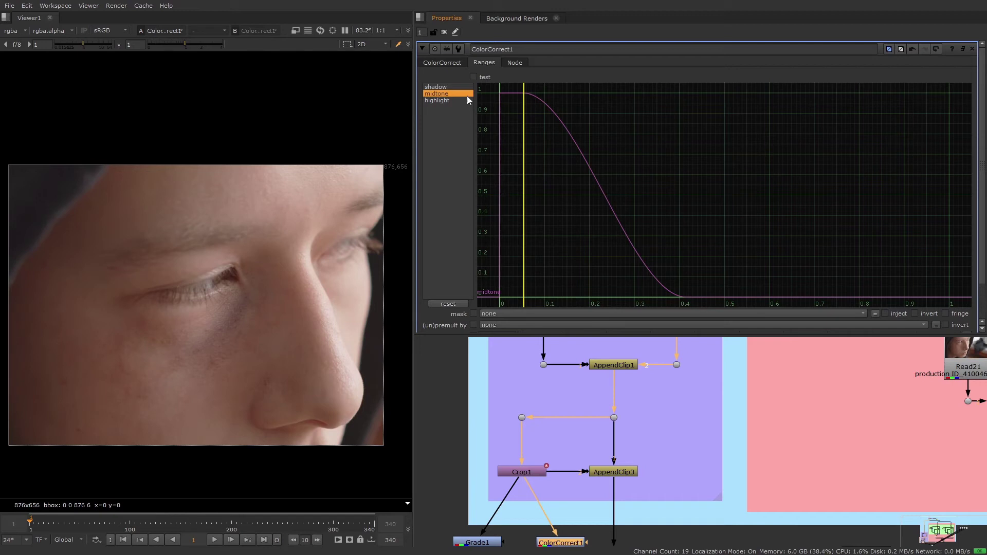
click(454, 63)
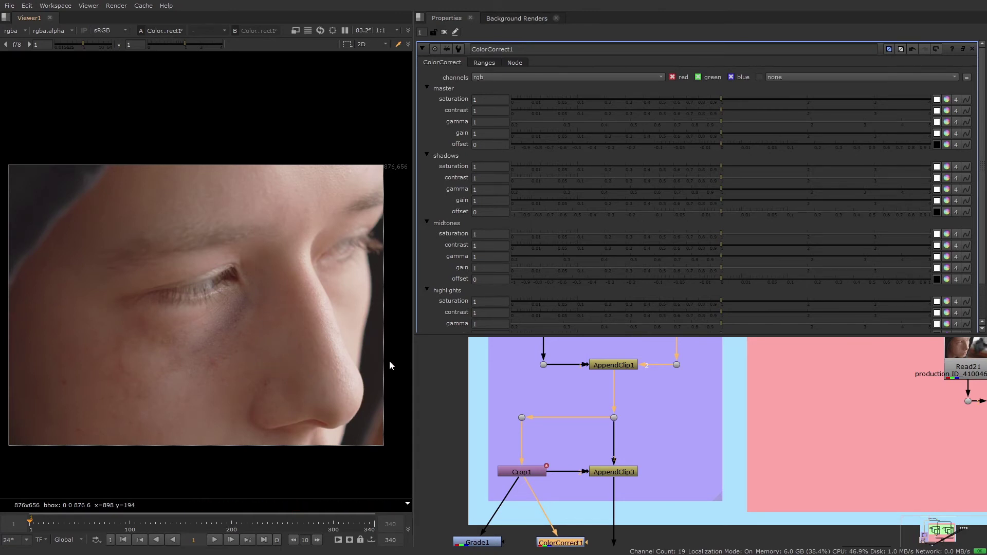
Step: Set ColorCorrect1 midtones to saturation 0.42, contrast 1.78 and gain 1.24, then zoom to inspect the face
middle_drag(445, 446, 452, 418)
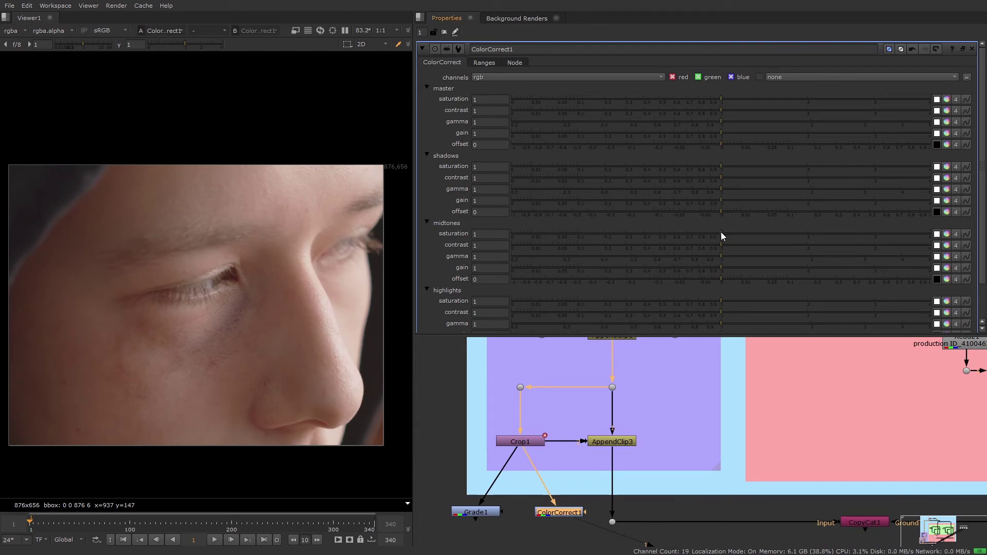
drag(721, 236, 648, 239)
drag(723, 246, 790, 240)
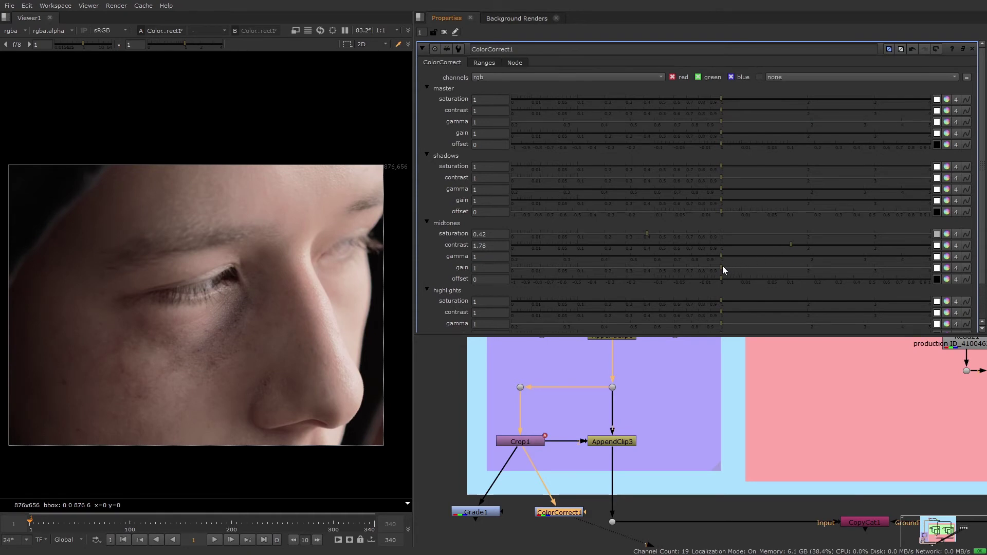
drag(722, 266, 744, 264)
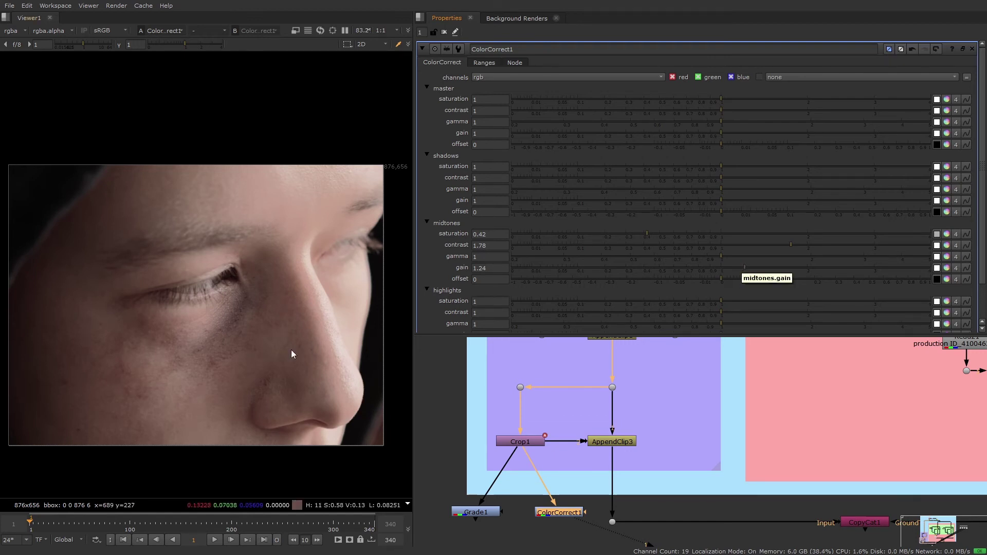
scroll(215, 331, up, 1)
scroll(214, 332, up, 3)
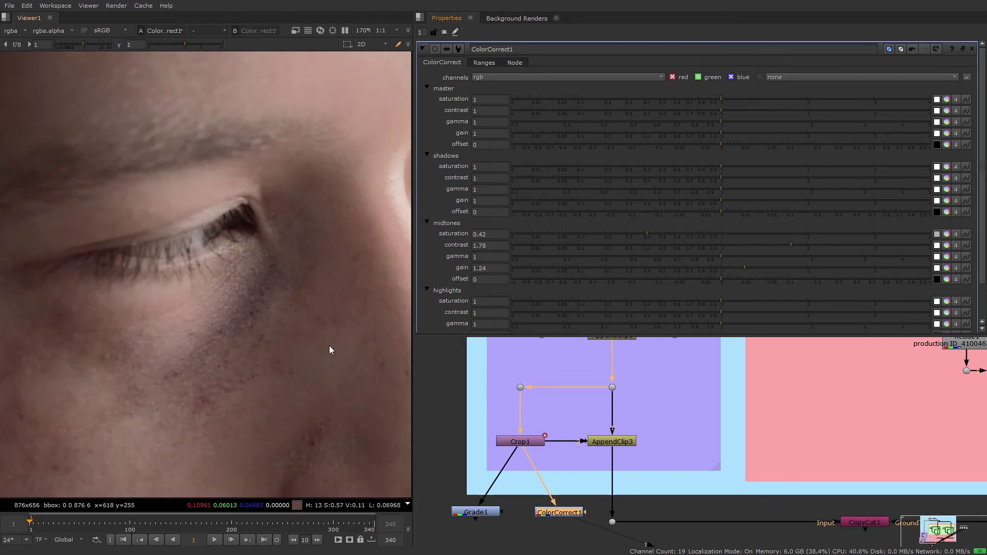
scroll(329, 347, down, 2)
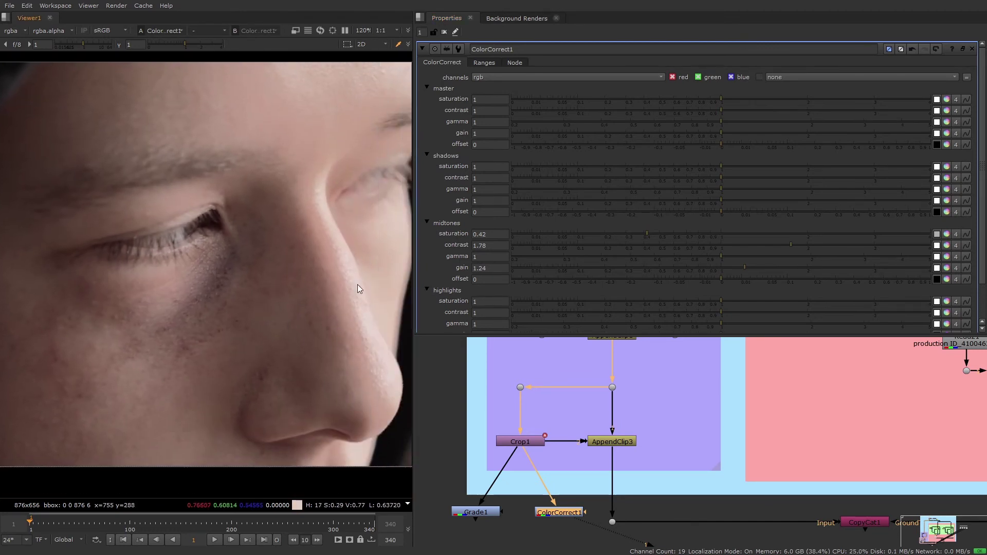
Step: Add aligned Dots and connect Grade1 and ColorCorrect1 into AppendClip3 alongside Crop1
key(f)
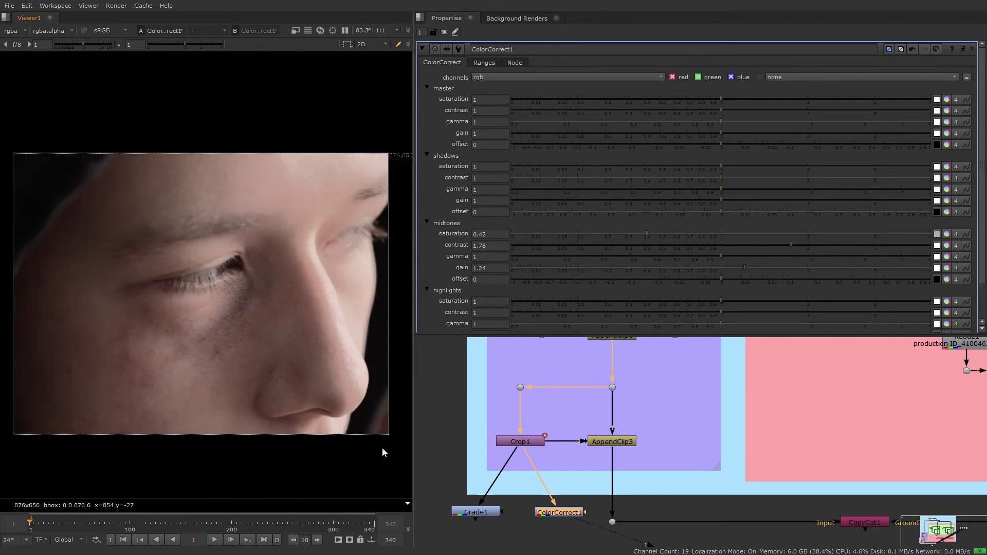
key(2)
scroll(570, 518, down, 4)
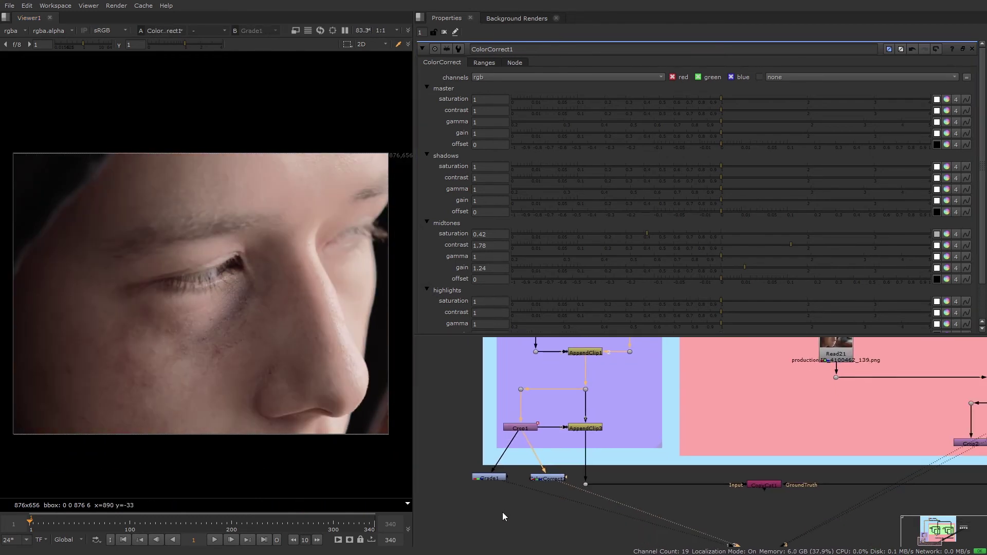
key(period)
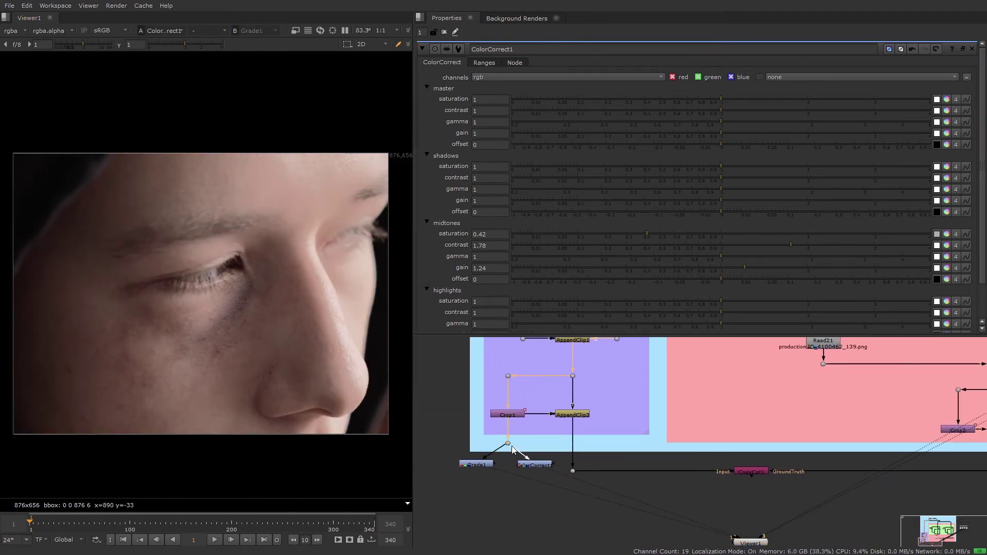
ctrl+click(486, 452)
drag(487, 452, 460, 466)
scroll(520, 458, up, 2)
ctrl+click(521, 449)
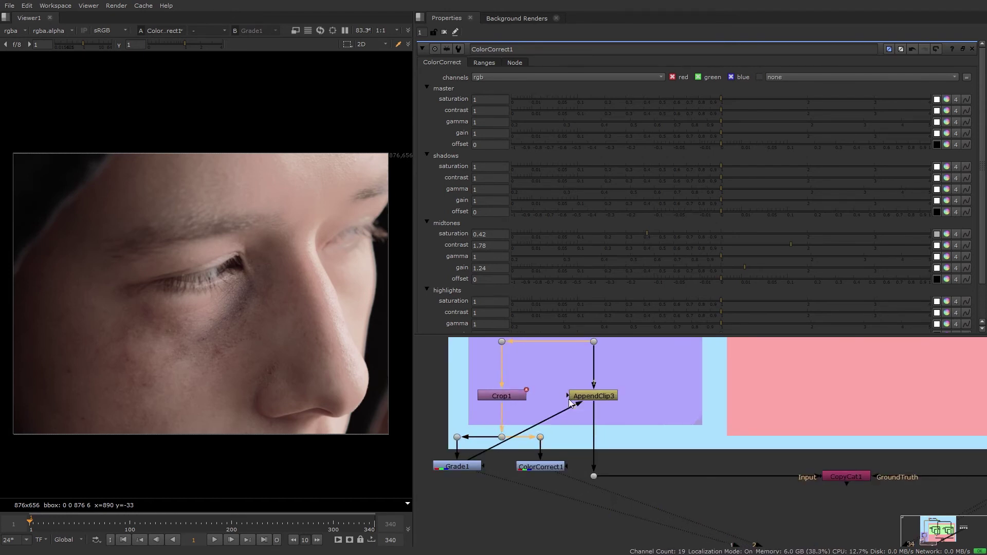
drag(571, 402, 550, 466)
scroll(563, 501, down, 1)
drag(591, 411, 594, 455)
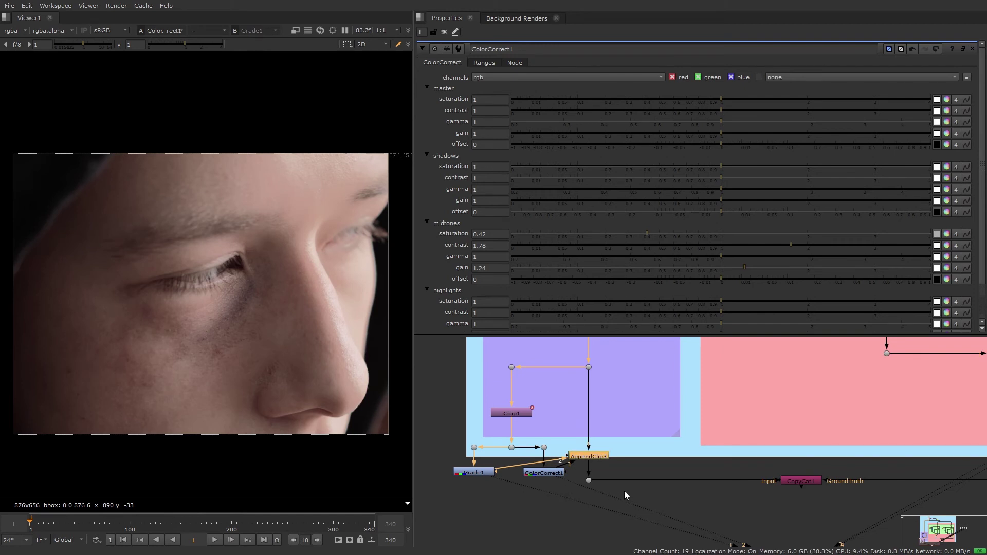
Step: Move AppendClip3 and CopyCat1 lower, then paste the Grade/ColorCorrect branch under Crop2 and wire it into AppendClip4
drag(925, 511, 597, 525)
middle_drag(649, 470, 642, 395)
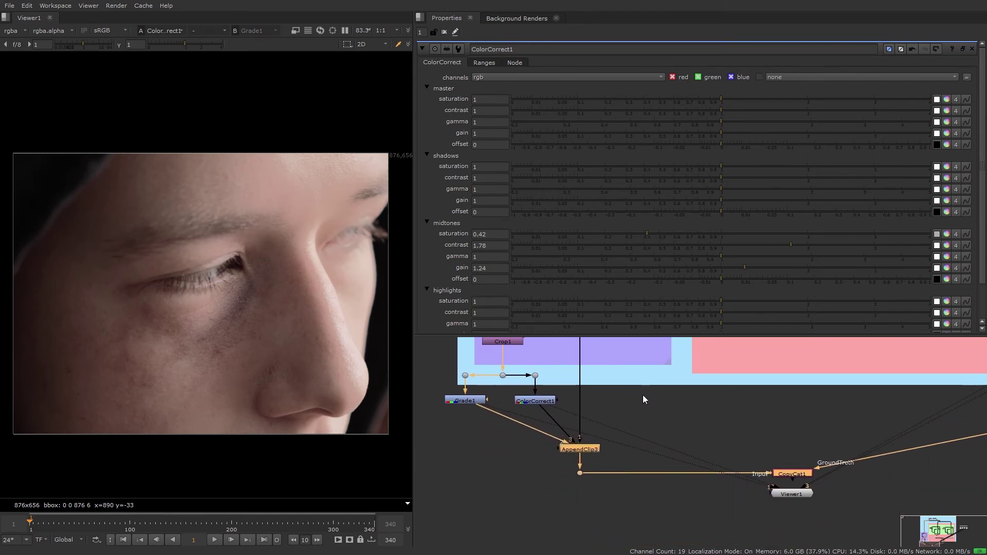
drag(430, 362, 565, 413)
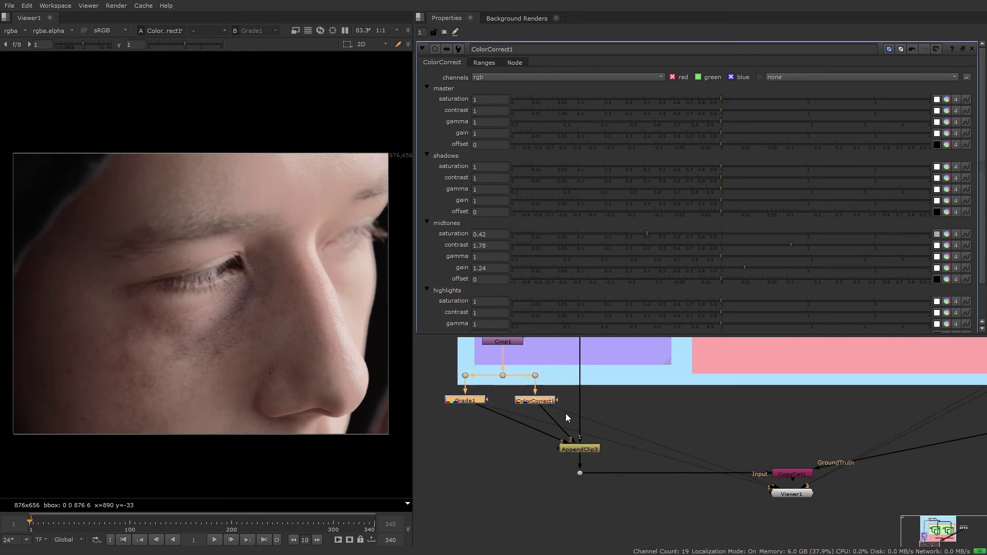
middle_drag(982, 362, 690, 400)
click(690, 400)
key(ctrl+v)
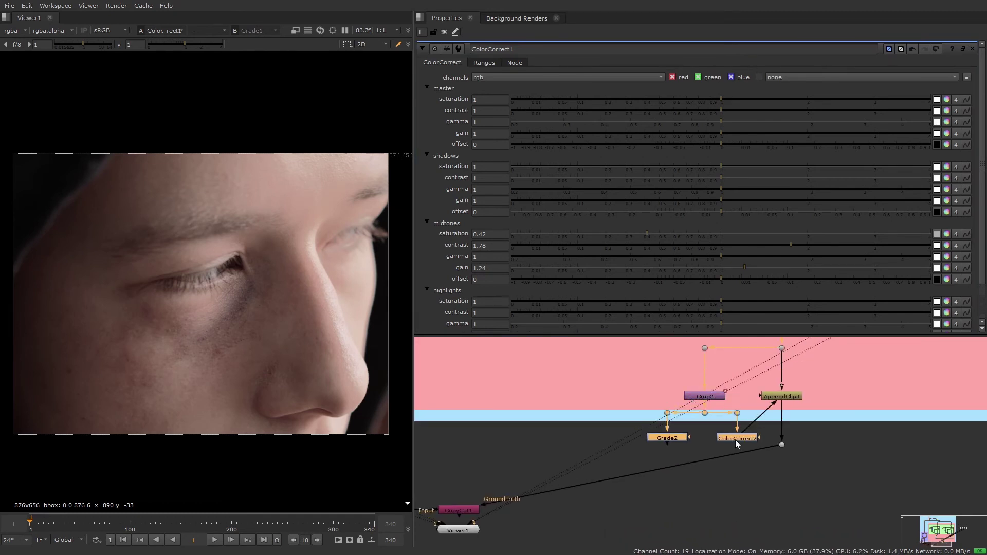
drag(781, 445, 788, 510)
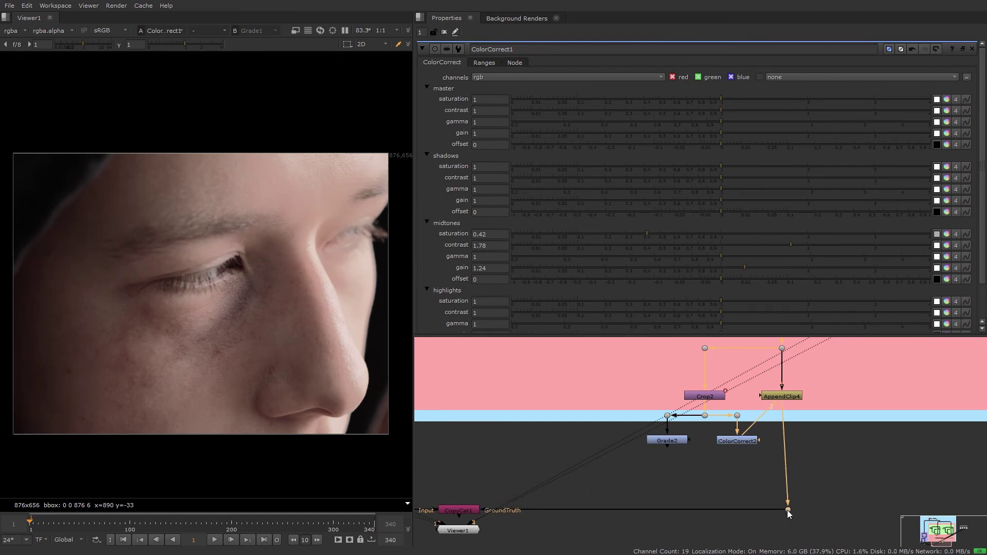
drag(780, 394, 668, 441)
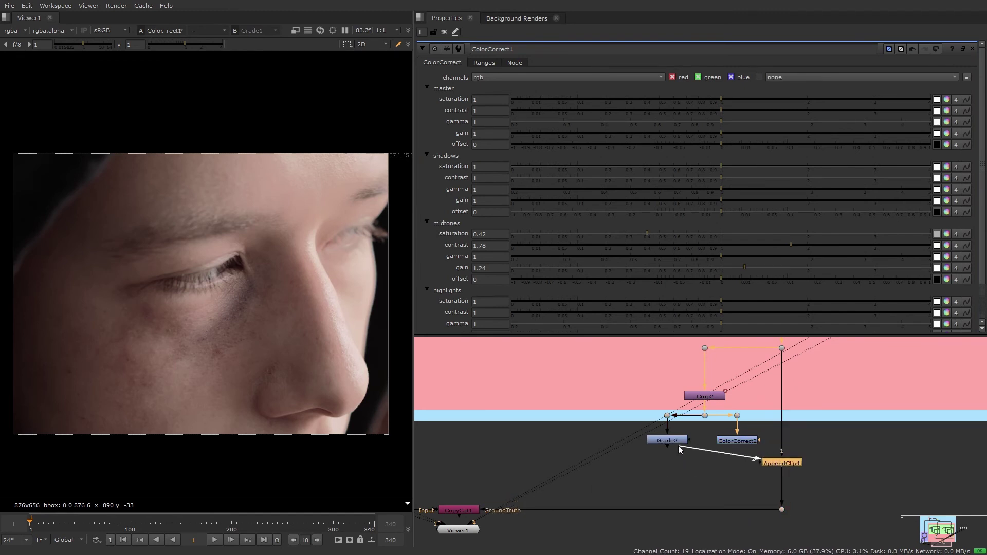
mouse_move(617, 492)
middle_down()
mouse_move(694, 431)
mouse_move(715, 439)
mouse_move(619, 475)
middle_up()
scroll(720, 437, down, 1)
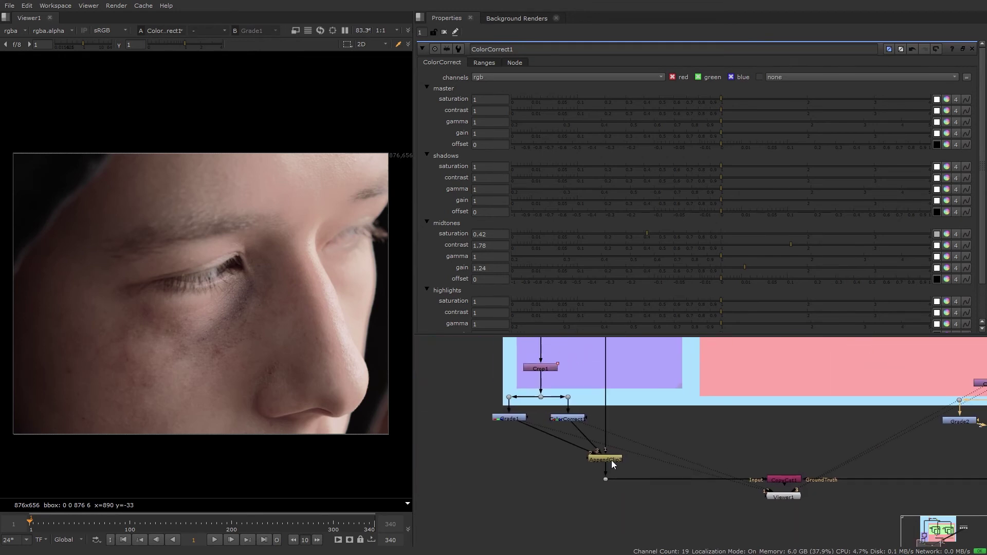
Step: View AppendClip3 and step through its six training images twice, returning to the first
click(612, 460)
key(1)
drag(476, 335, 472, 270)
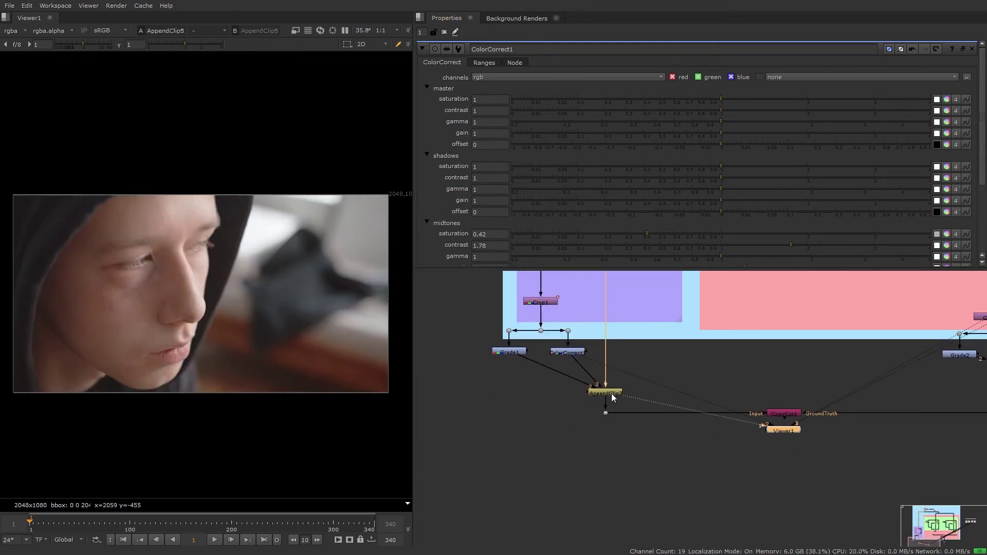
click(231, 540)
click(231, 541)
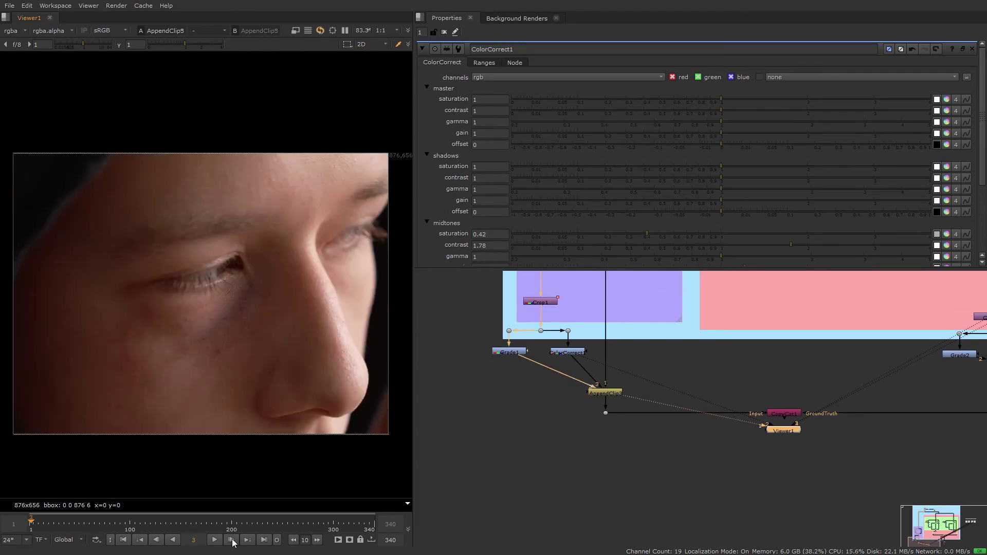
click(231, 541)
click(231, 541)
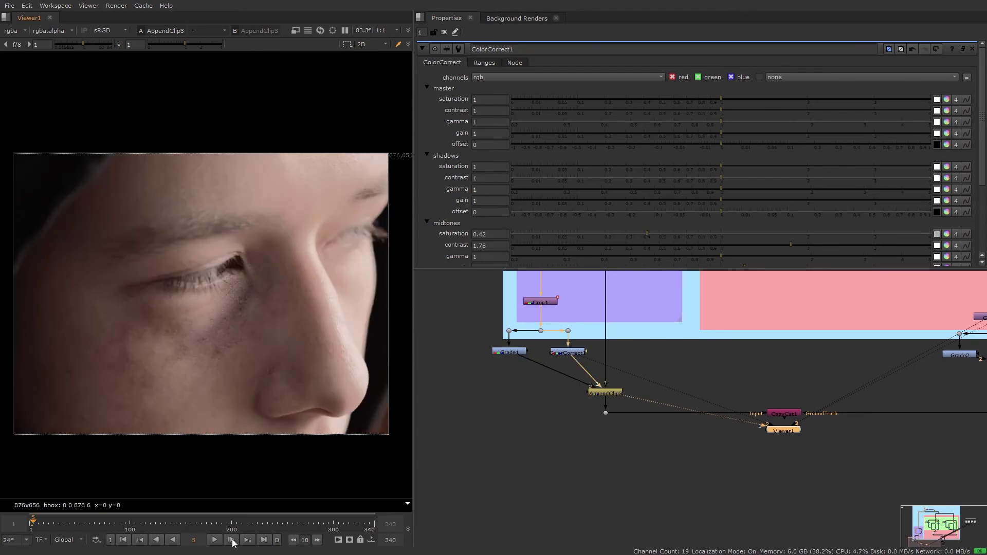
click(231, 541)
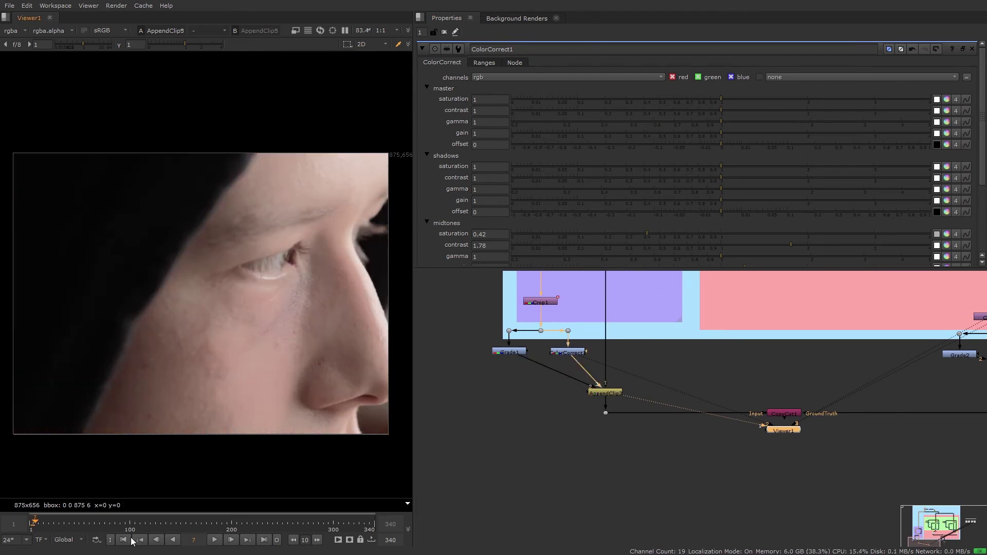
click(123, 540)
click(231, 540)
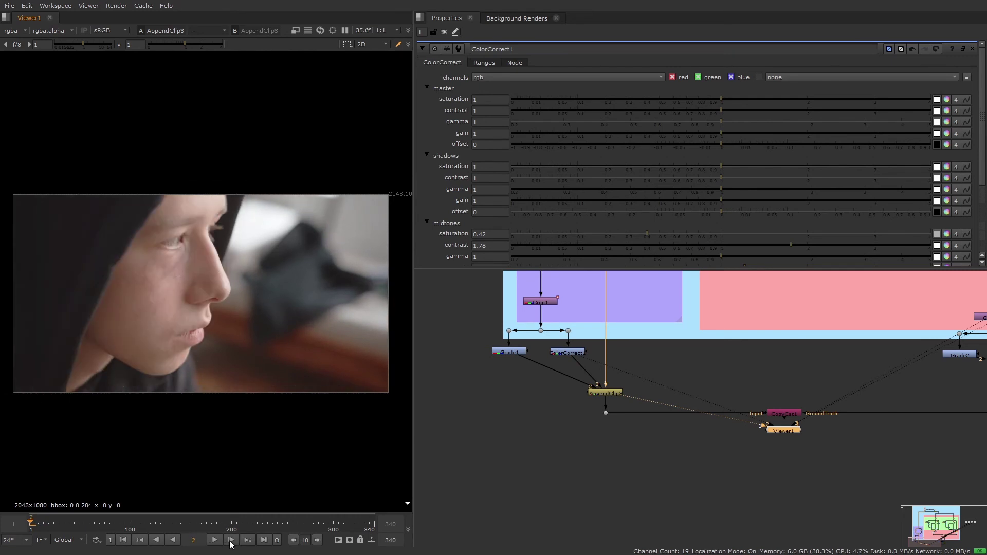
click(231, 541)
click(231, 541)
click(230, 541)
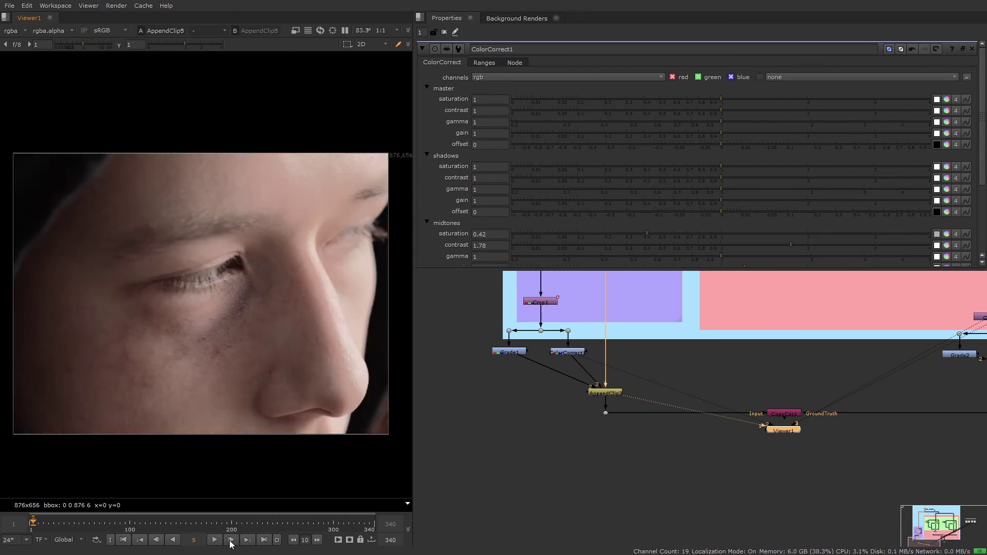
click(231, 540)
click(124, 540)
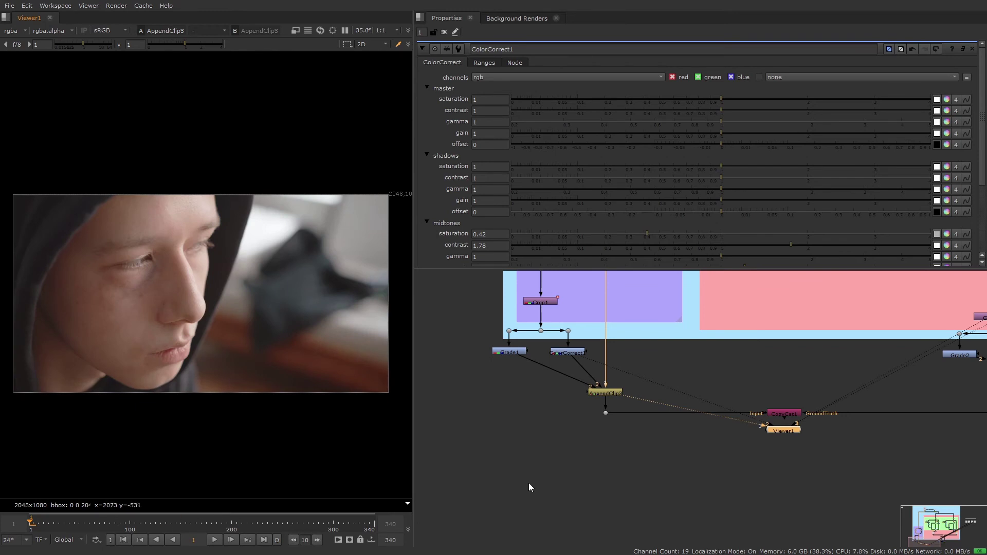
Step: View AppendClip4, step through its six images, and move Viewer1 below CopyCat1
scroll(634, 432, down, 3)
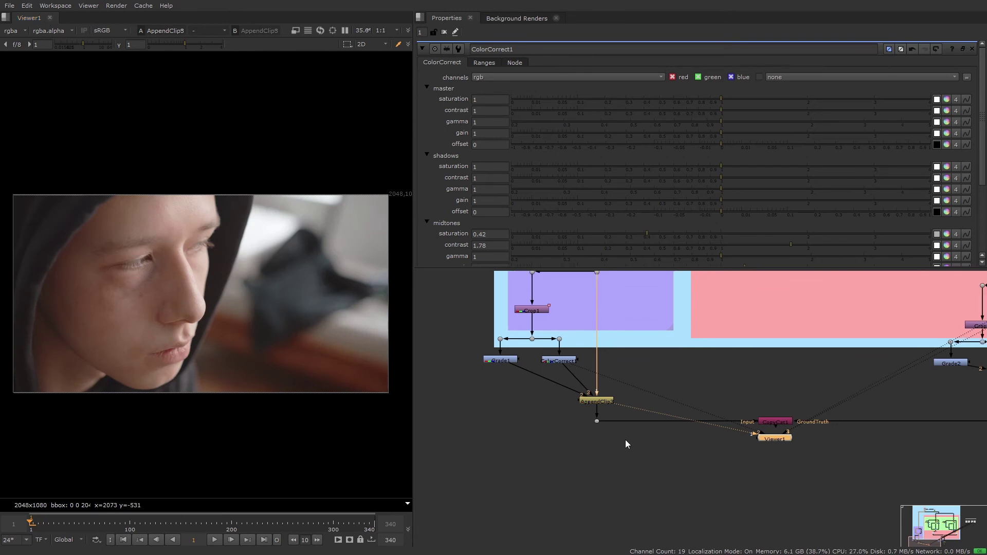
middle_drag(633, 446, 550, 474)
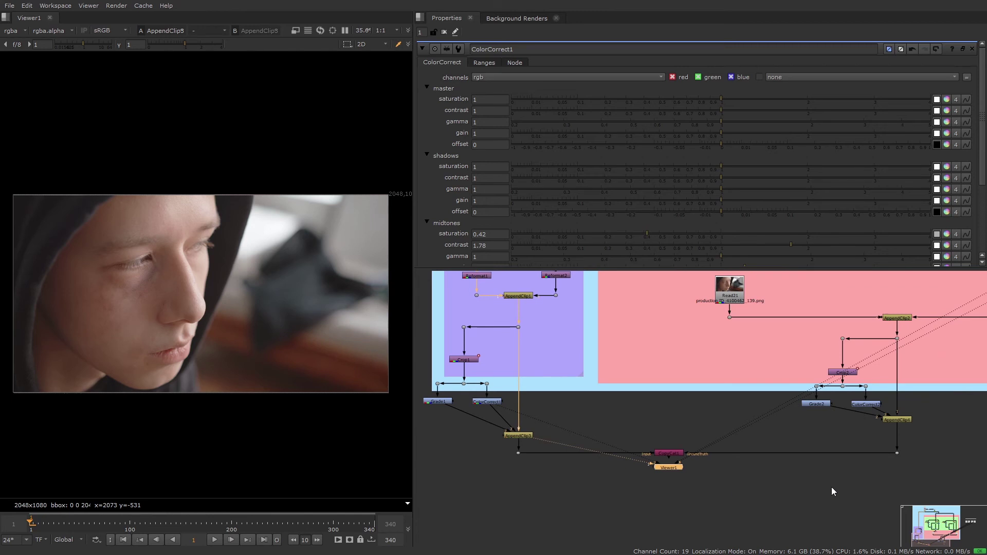
click(903, 422)
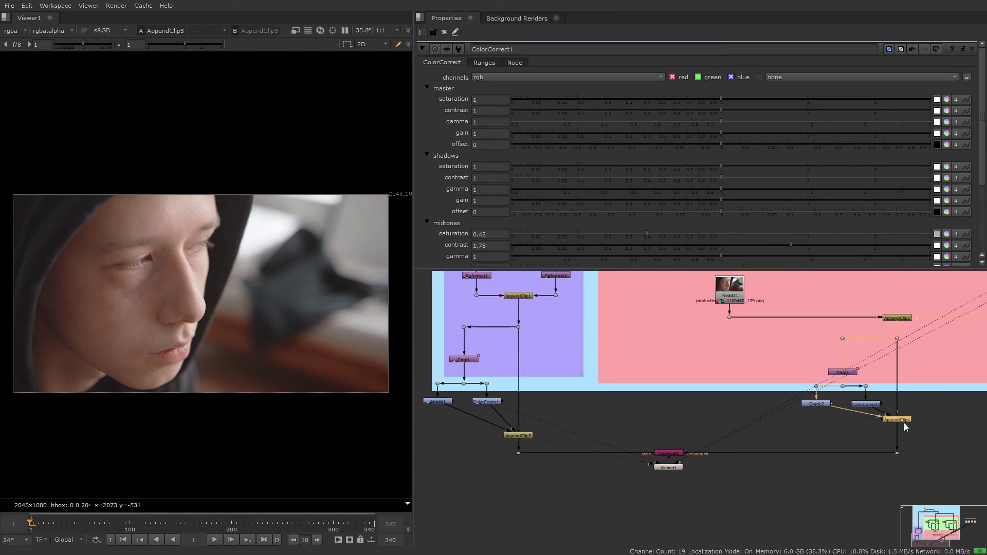
key(2)
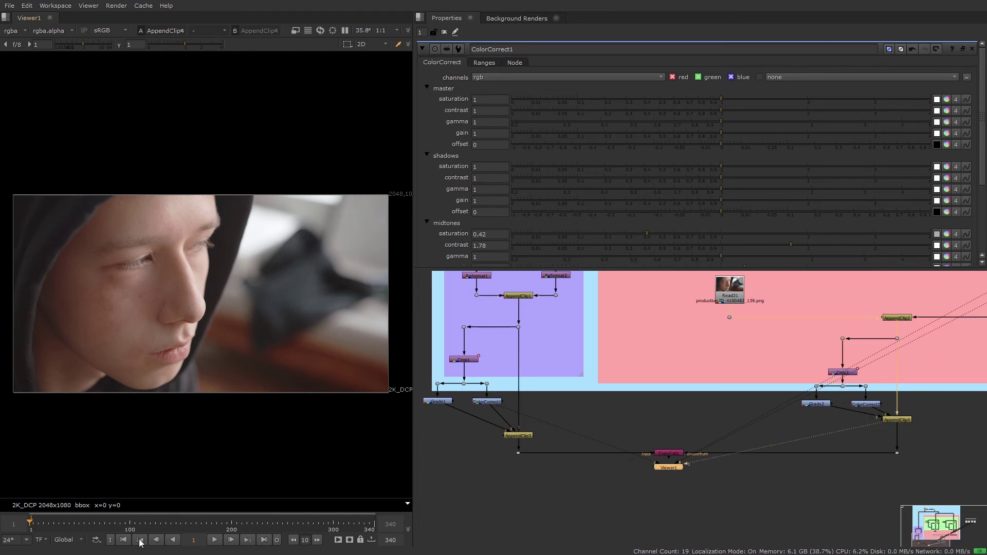
click(231, 540)
click(231, 541)
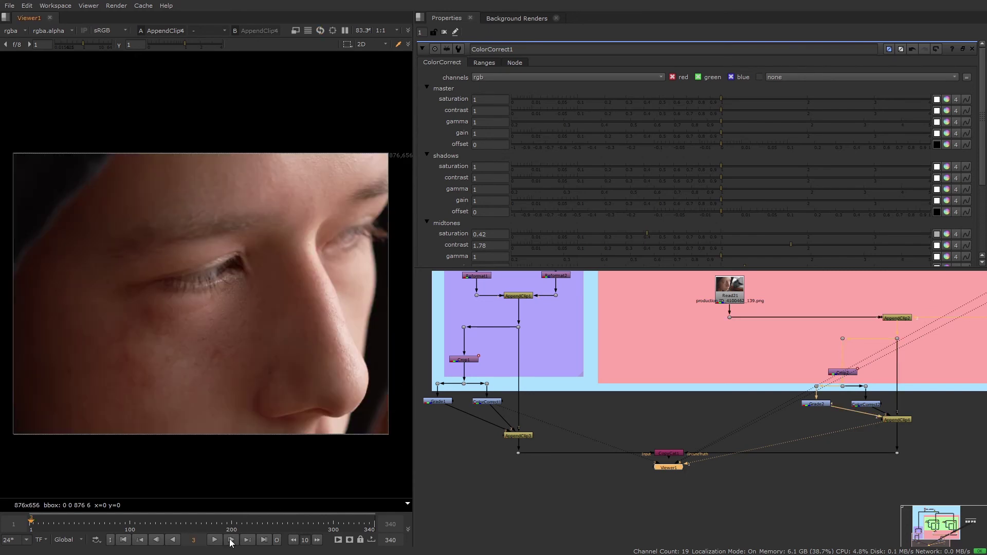
click(230, 540)
click(230, 541)
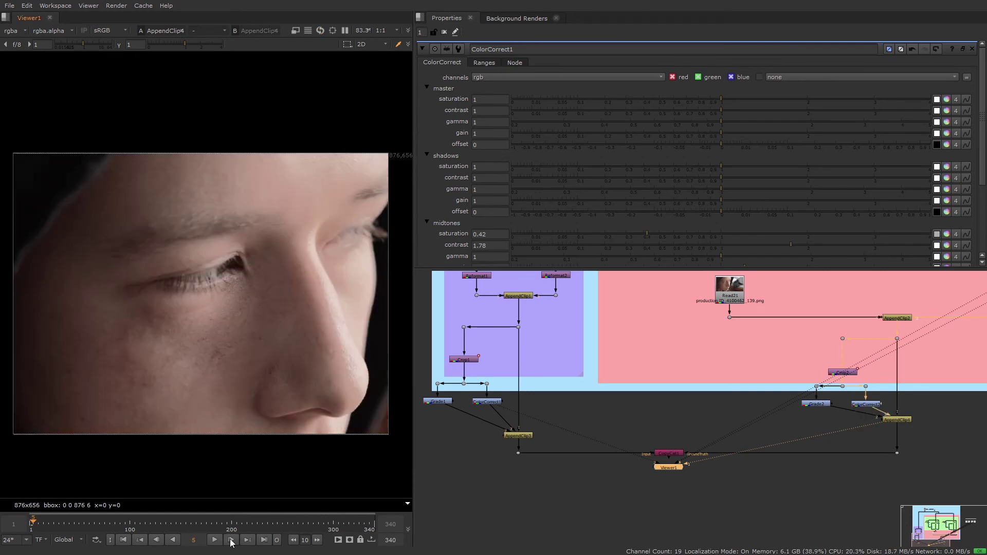
click(231, 541)
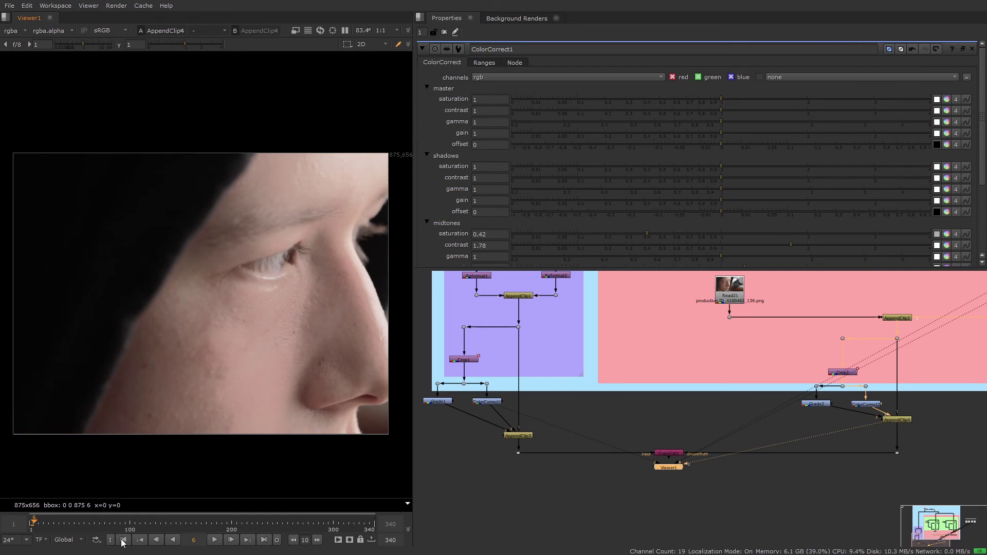
click(122, 540)
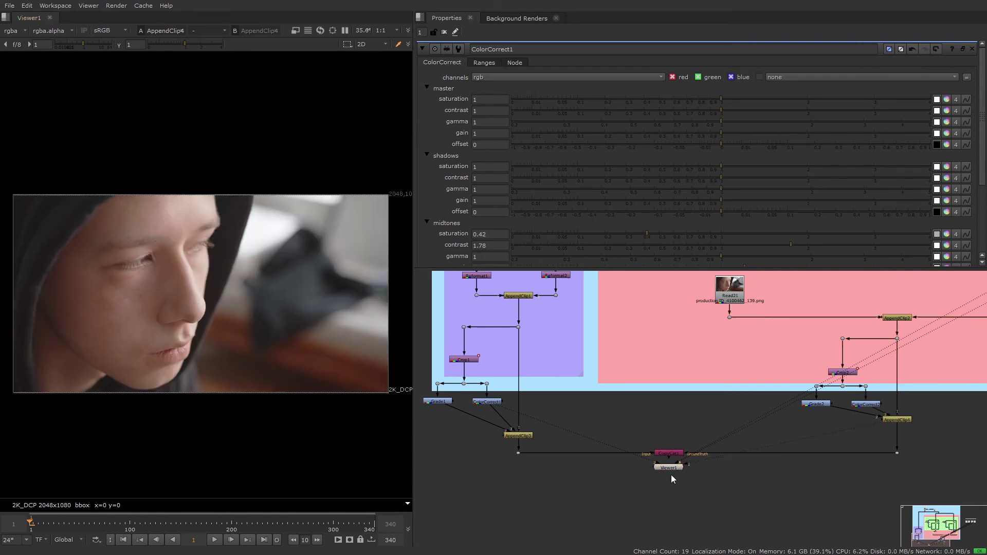
drag(670, 468, 670, 508)
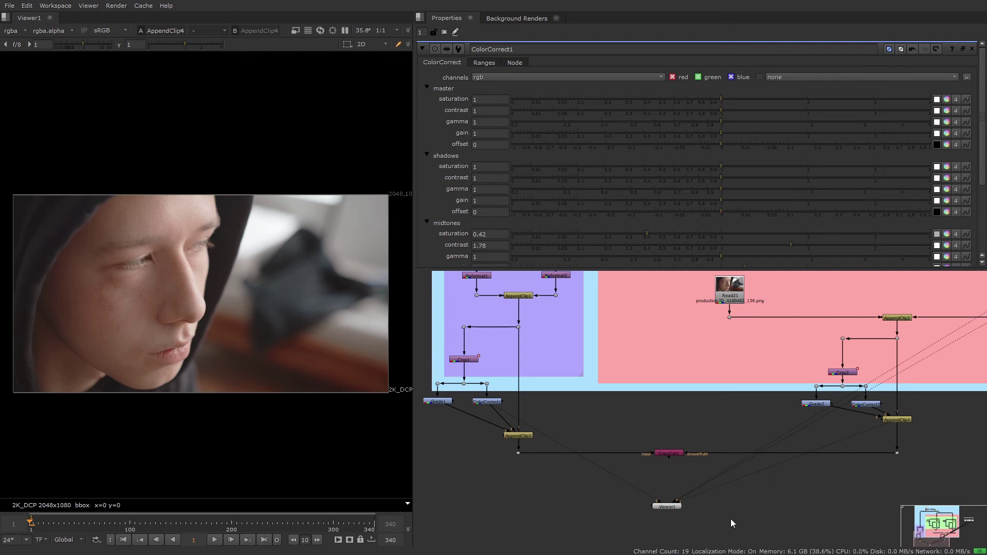
Step: Open CopyCat1's properties to review its 40000 epochs, batch size 4 and 60000 total steps
double_click(673, 452)
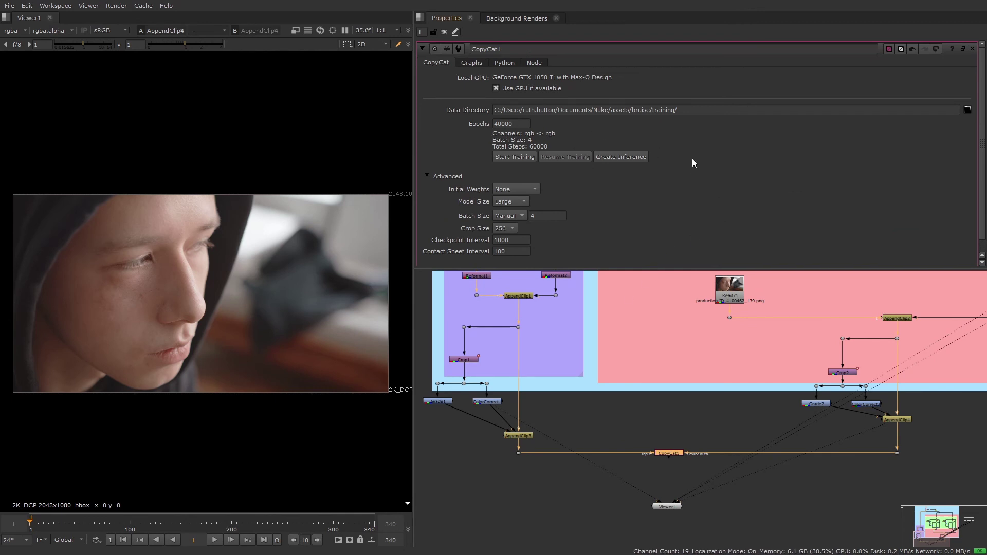
click(703, 427)
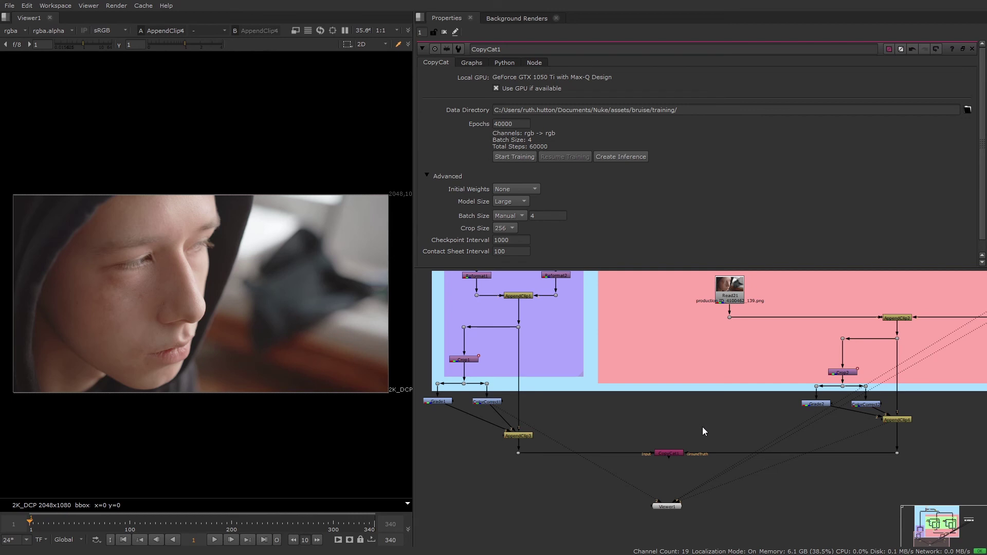
click(672, 452)
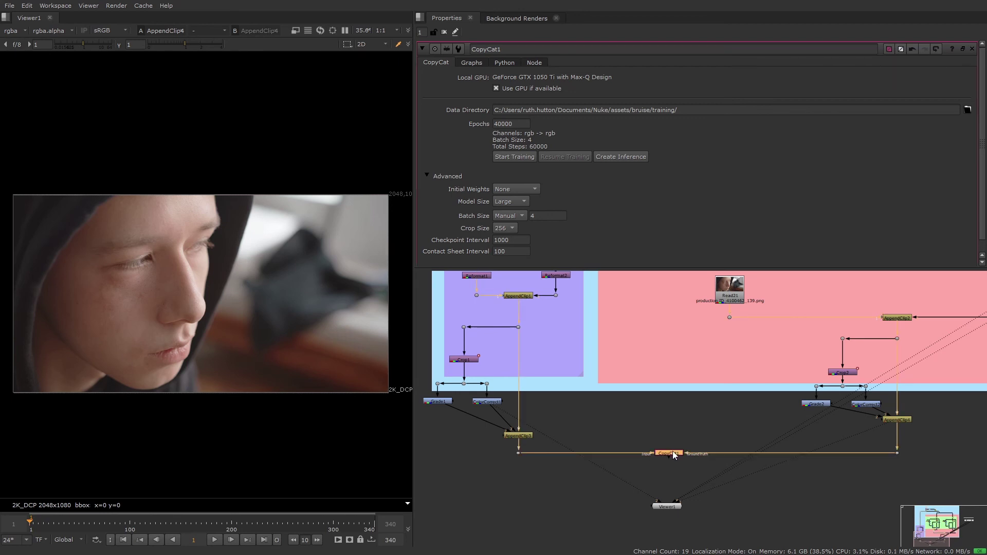
Step: Cancel the initial training run, change CopyCat1's batch size to 6, and restart training
click(528, 160)
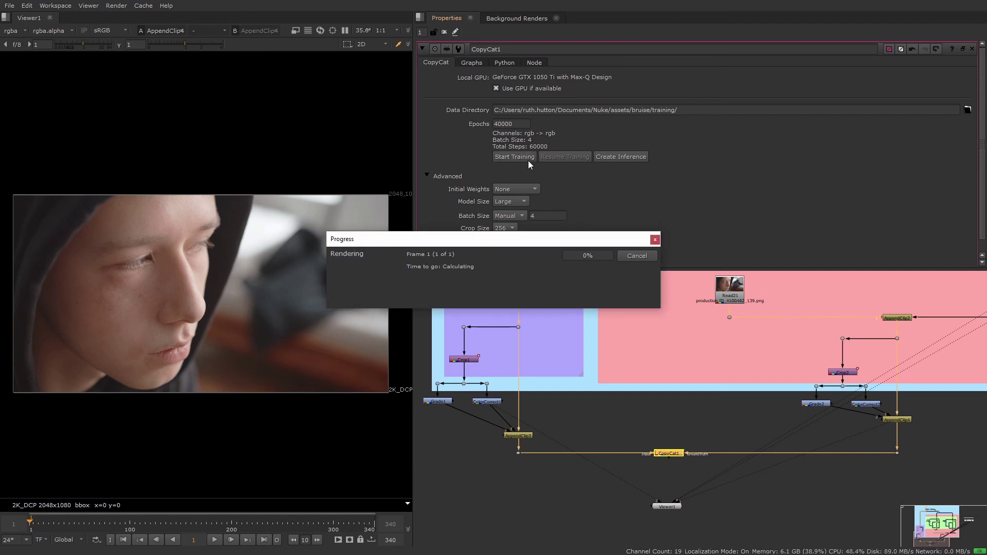
click(636, 255)
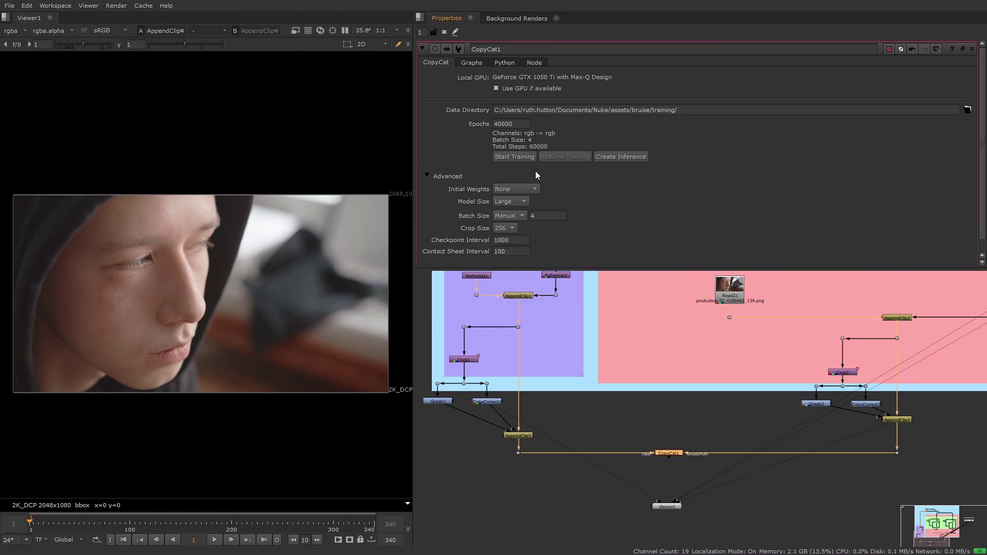
double_click(534, 215)
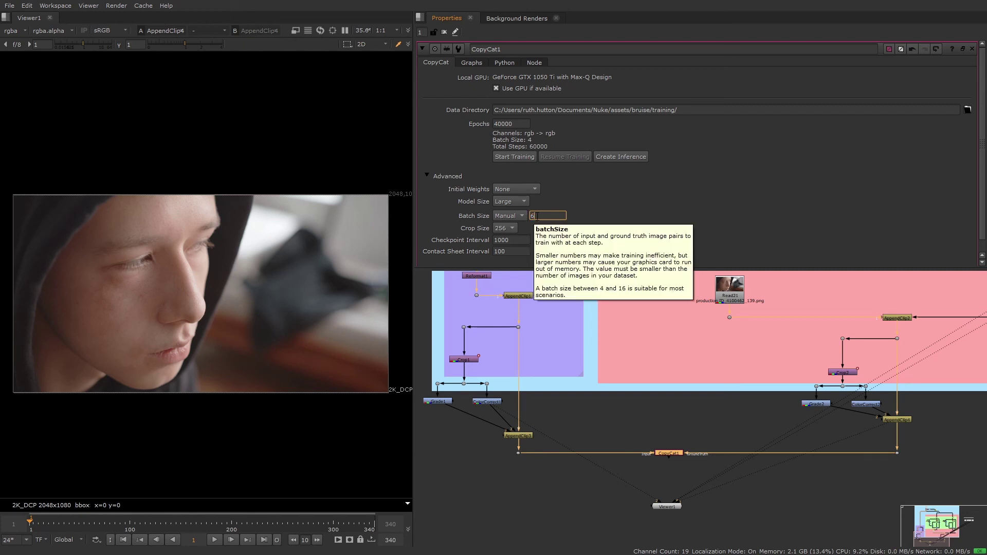
text(6)
key(Return)
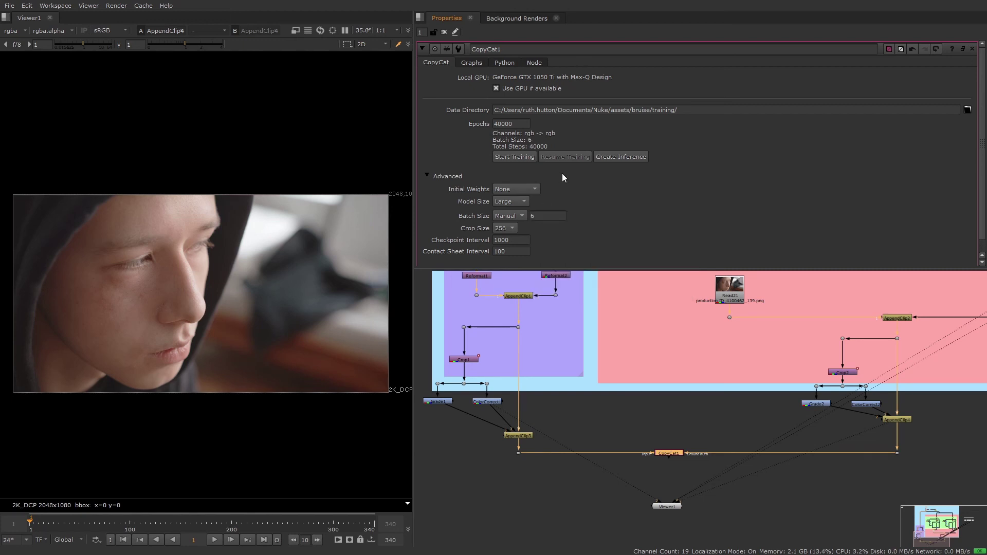
click(529, 160)
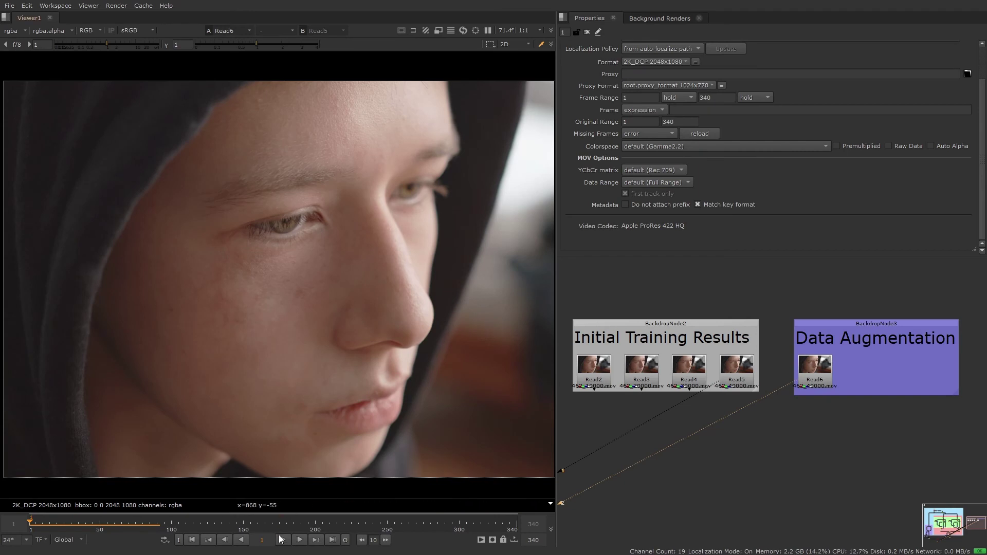
Step: Play the Read6 result, scrub back to about frame 26, compare it with Read5, then replay Read6
click(282, 539)
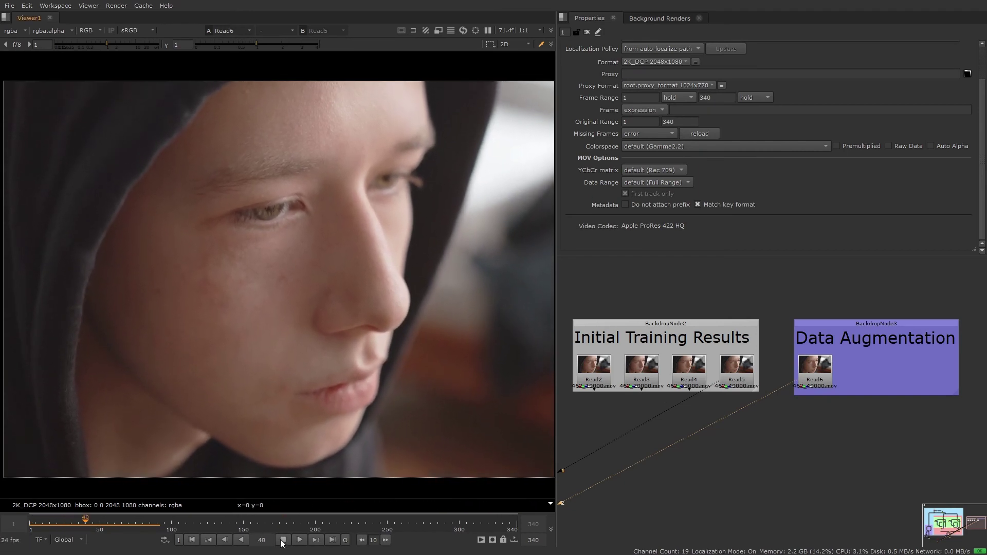
click(282, 540)
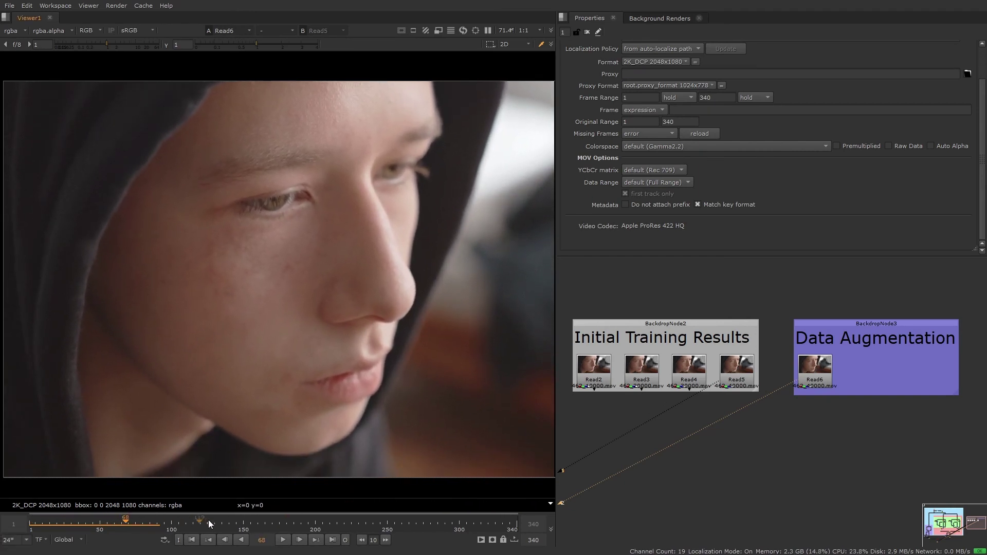
drag(156, 524, 59, 519)
key(1)
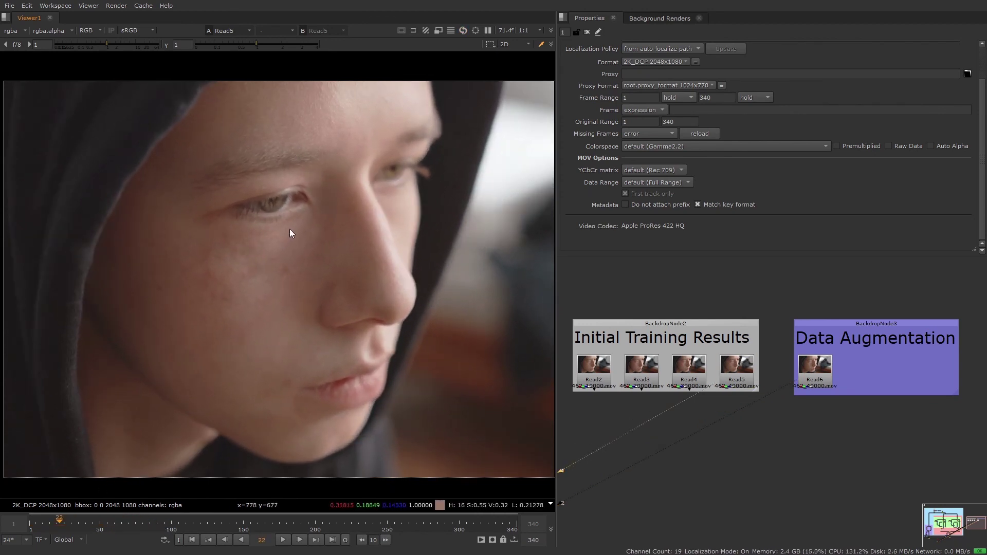
scroll(289, 229, up, 3)
key(2)
key(1)
key(2)
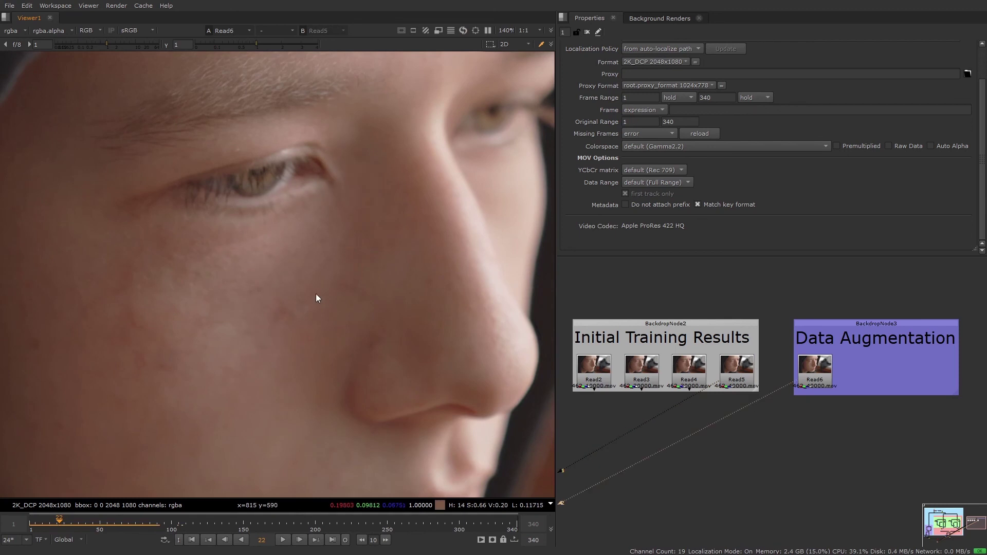
click(284, 541)
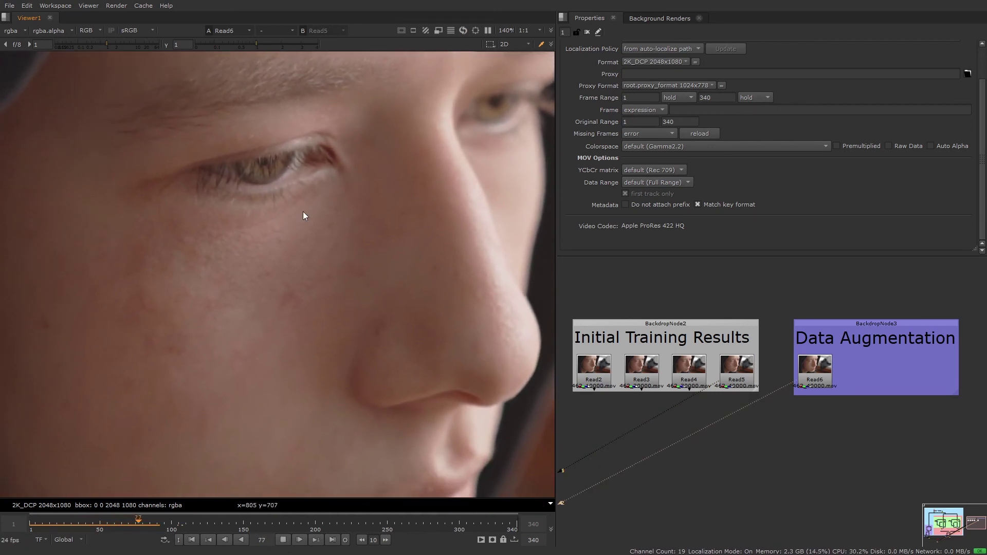
scroll(397, 334, down, 3)
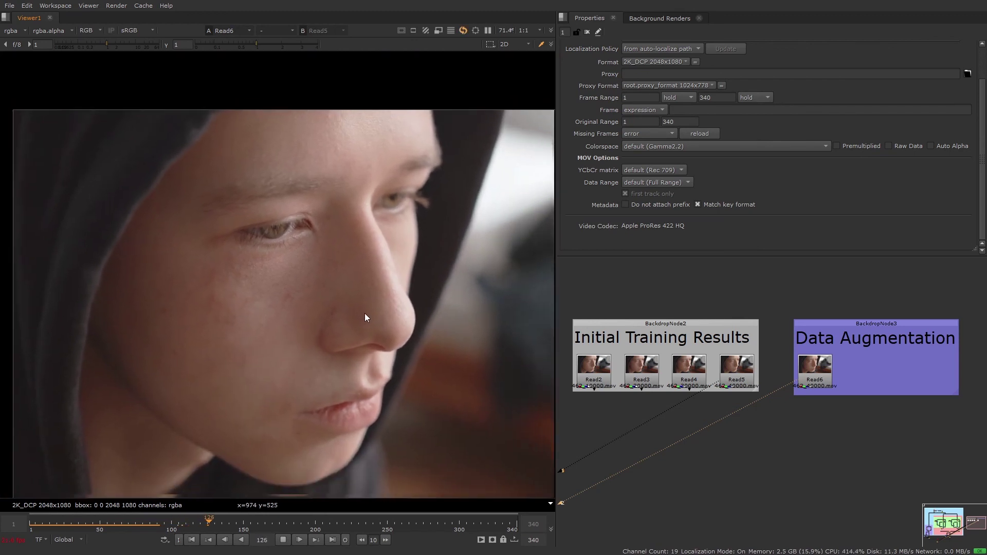
middle_drag(365, 314, 330, 315)
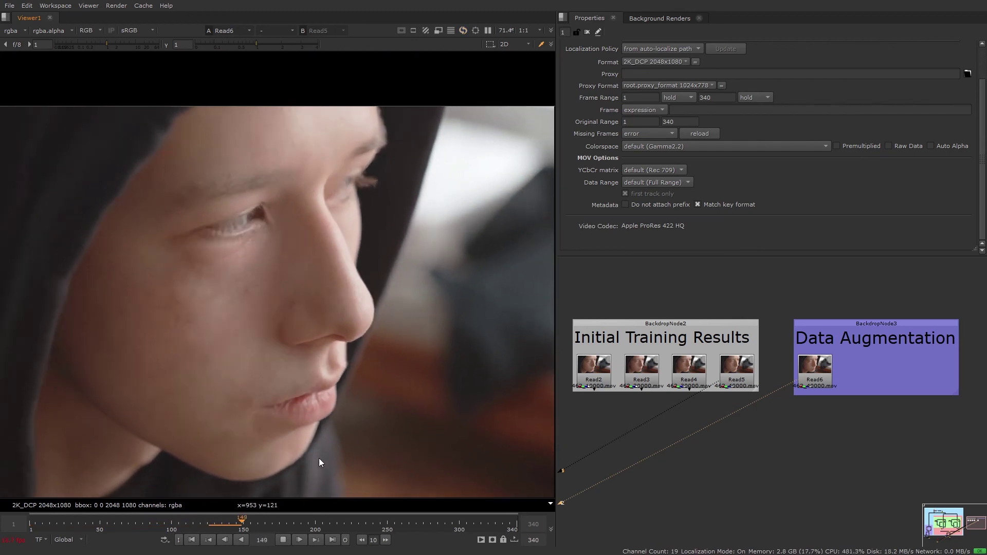